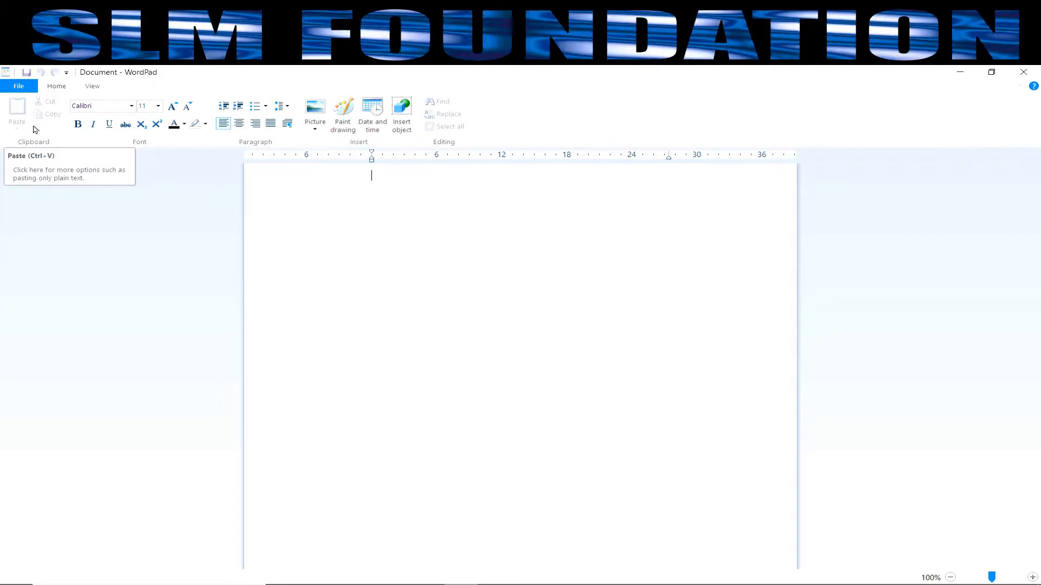
Step: Replace the mistyped text with ram, then cut it and paste it back onto the page
type("rfa")
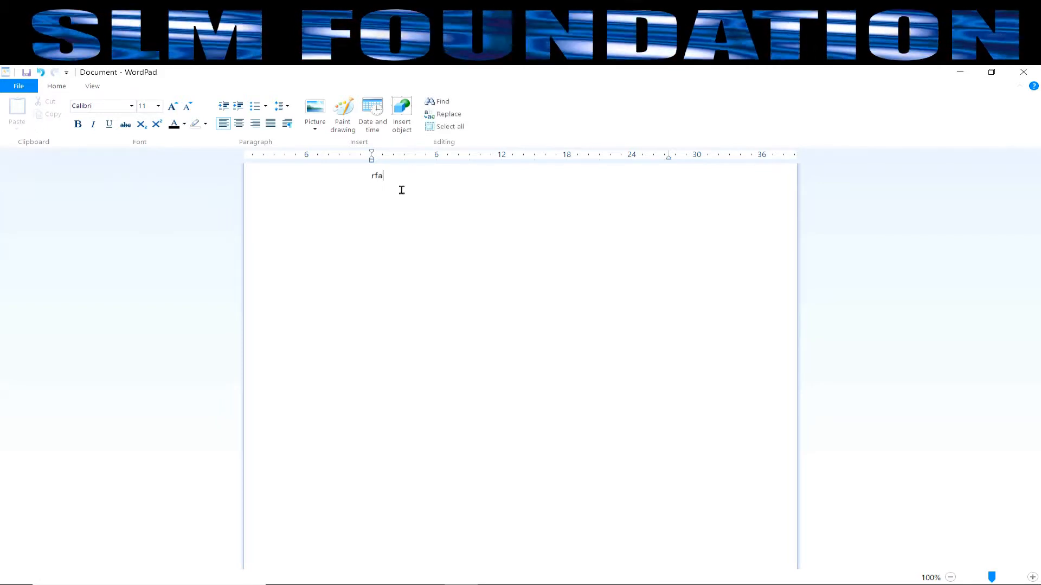
key("BackSpace")
key("BackSpace")
type("ram")
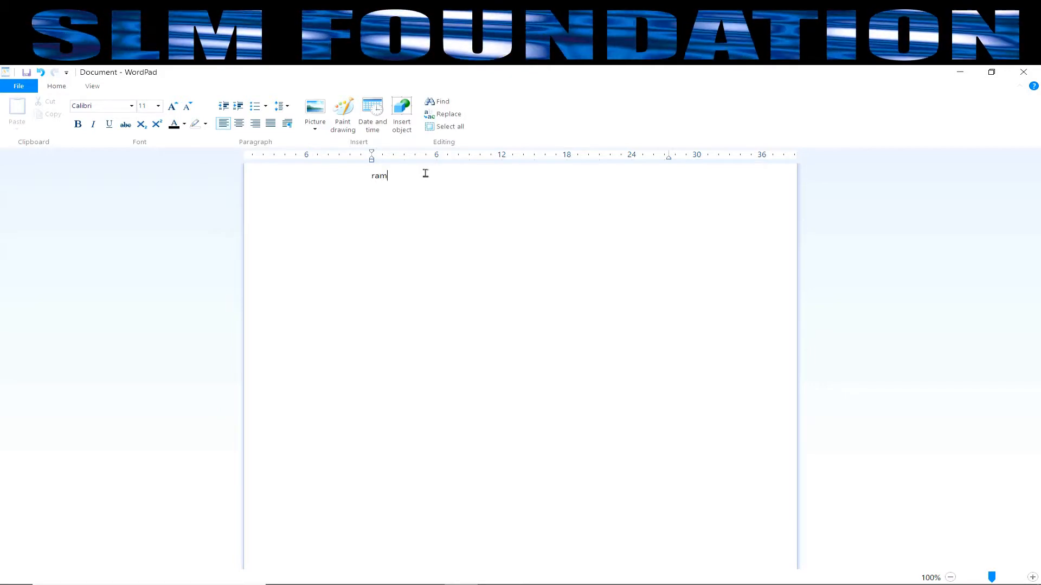
left_click_drag(421, 174, 318, 169)
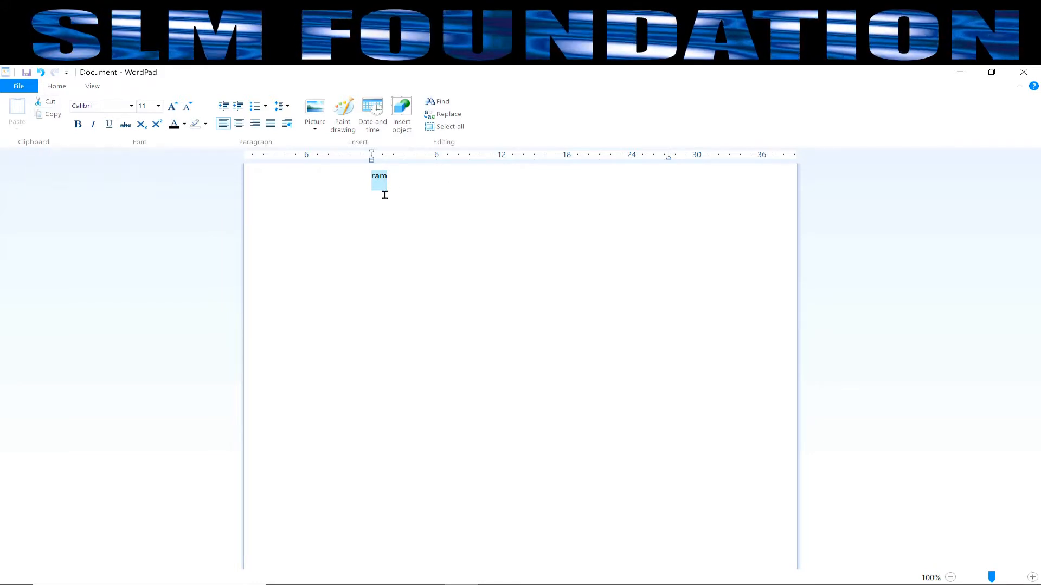
left_click(47, 108)
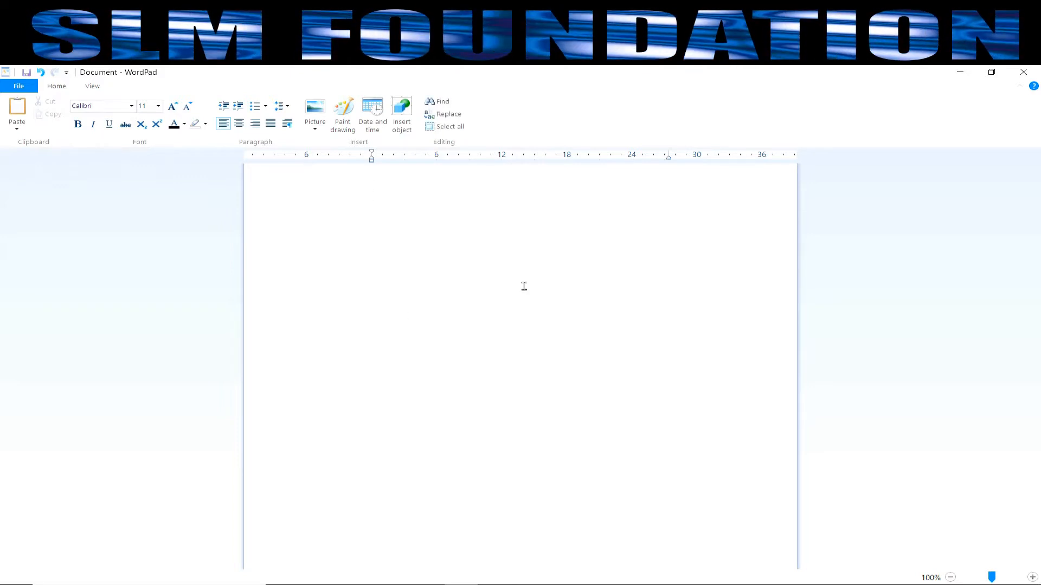
left_click(17, 110)
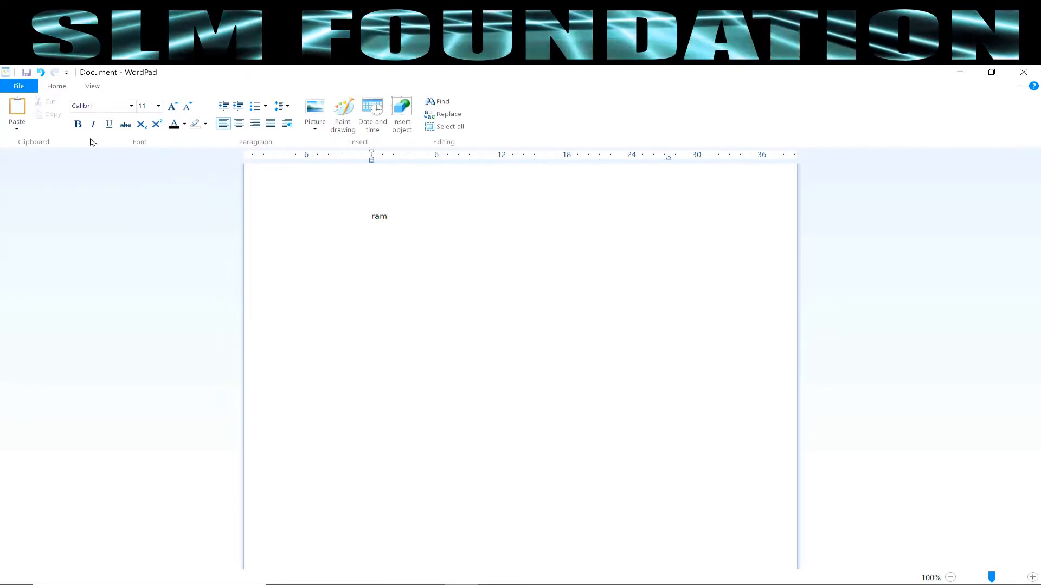
Step: Paste further copies of ram after it so the line reads ramramramram
left_click_drag(412, 216, 353, 217)
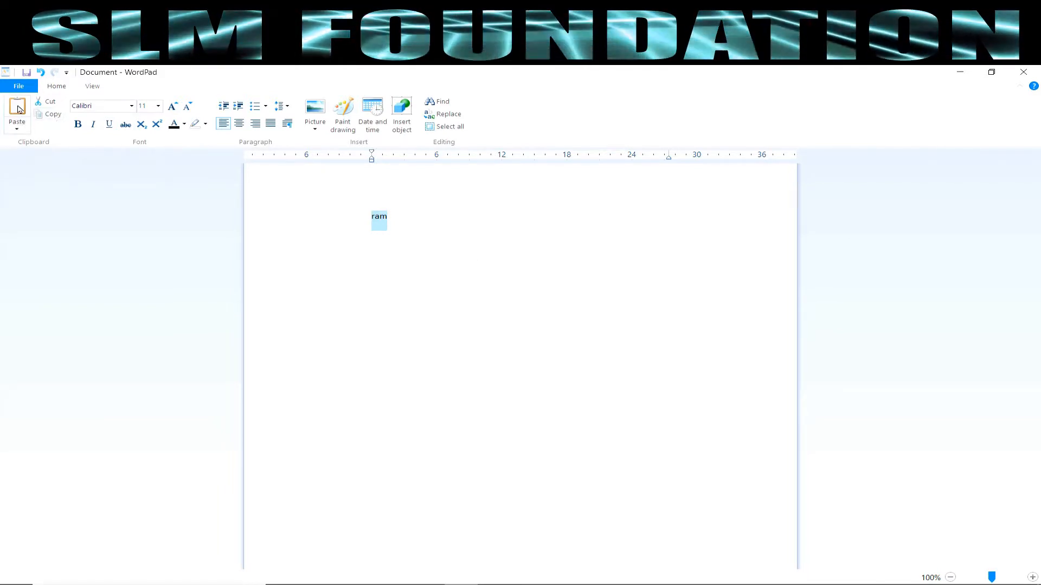
left_click(458, 215)
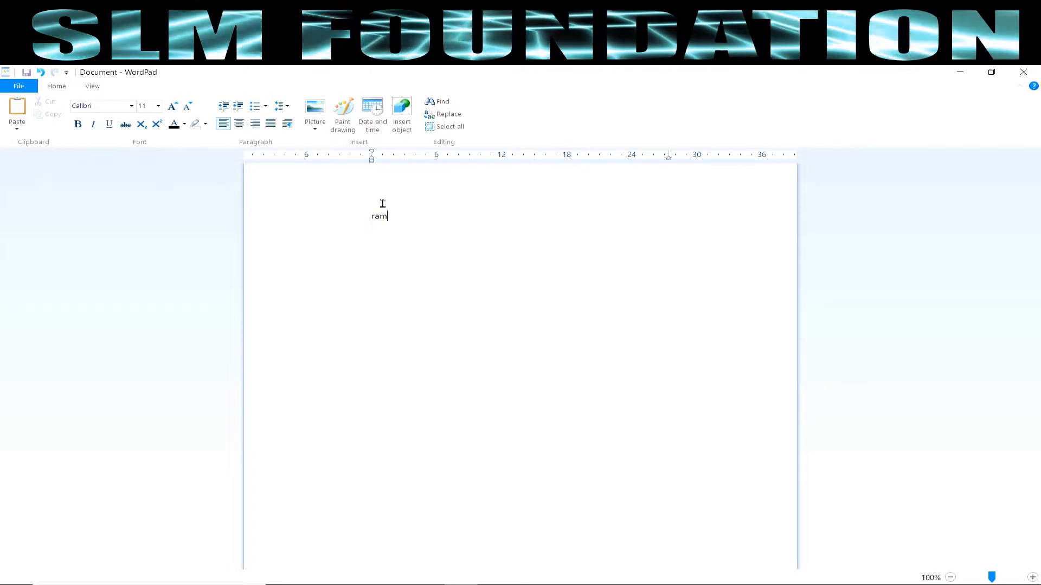
left_click(19, 108)
left_click(19, 109)
left_click(19, 108)
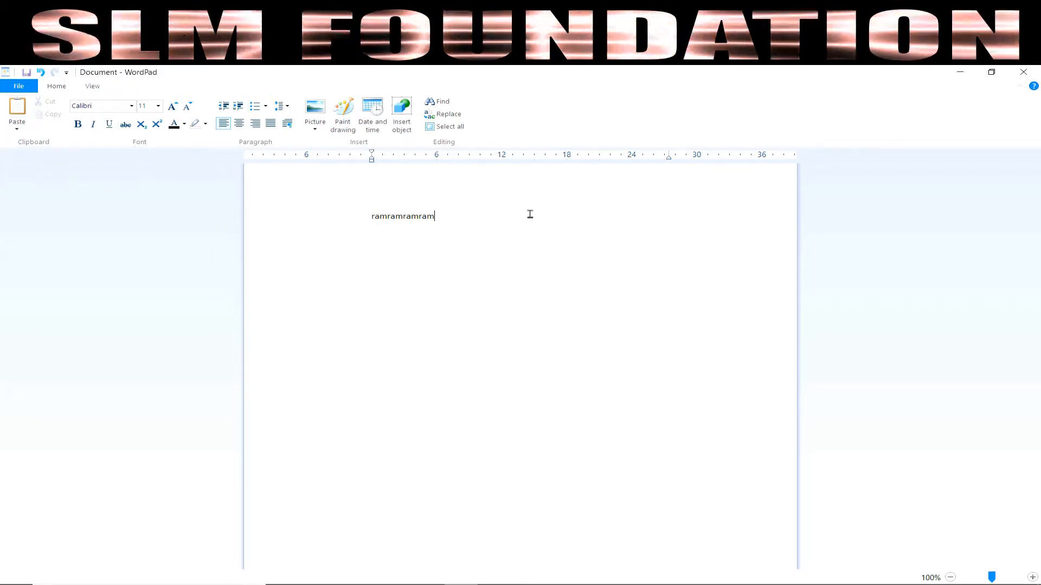
Step: Set the whole ramramramram line to Bradley Hand ITC at size 48
double_click(409, 216)
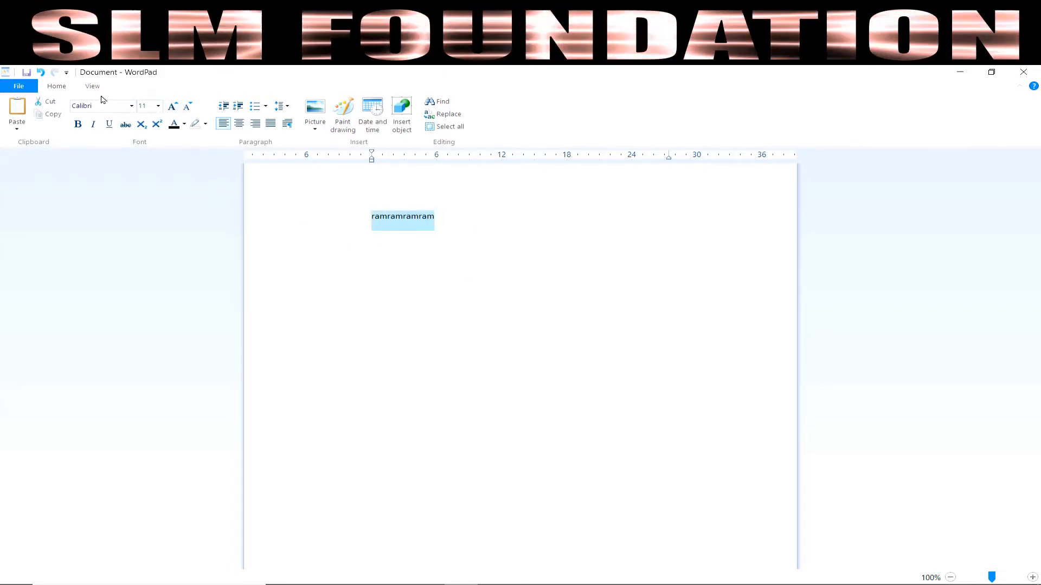
left_click(131, 106)
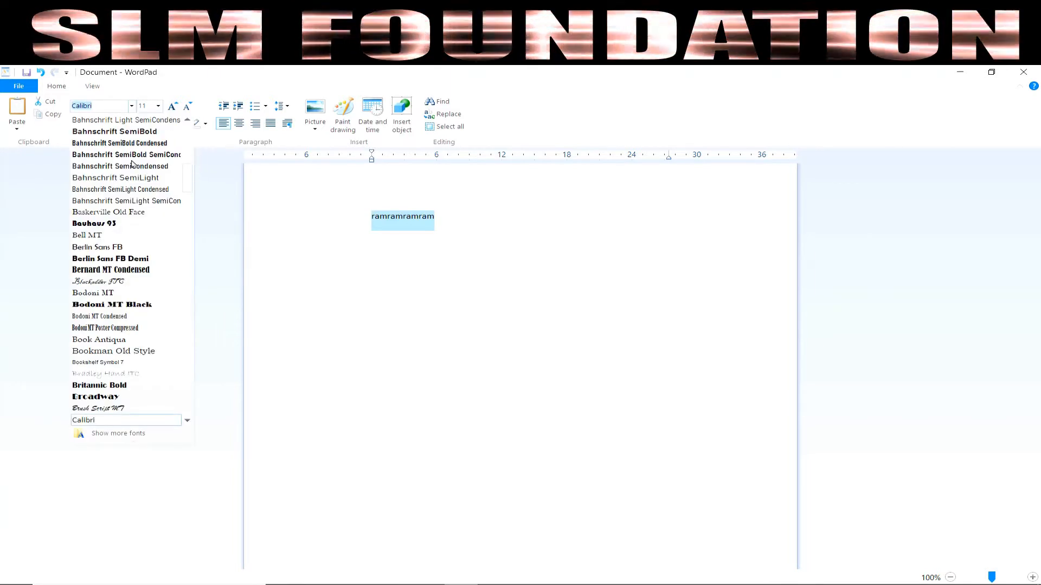
left_click(115, 376)
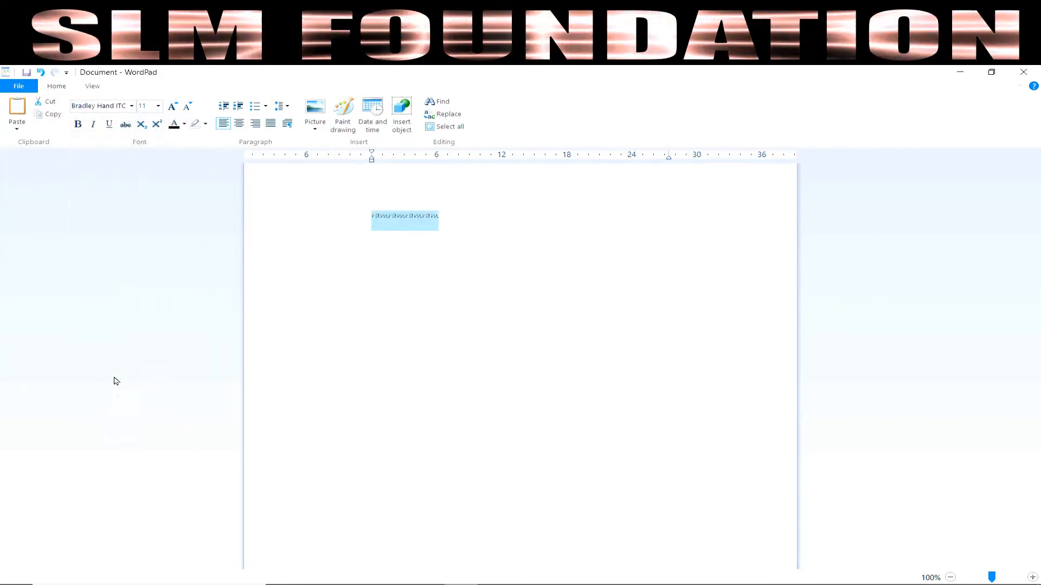
left_click(159, 105)
left_click(142, 263)
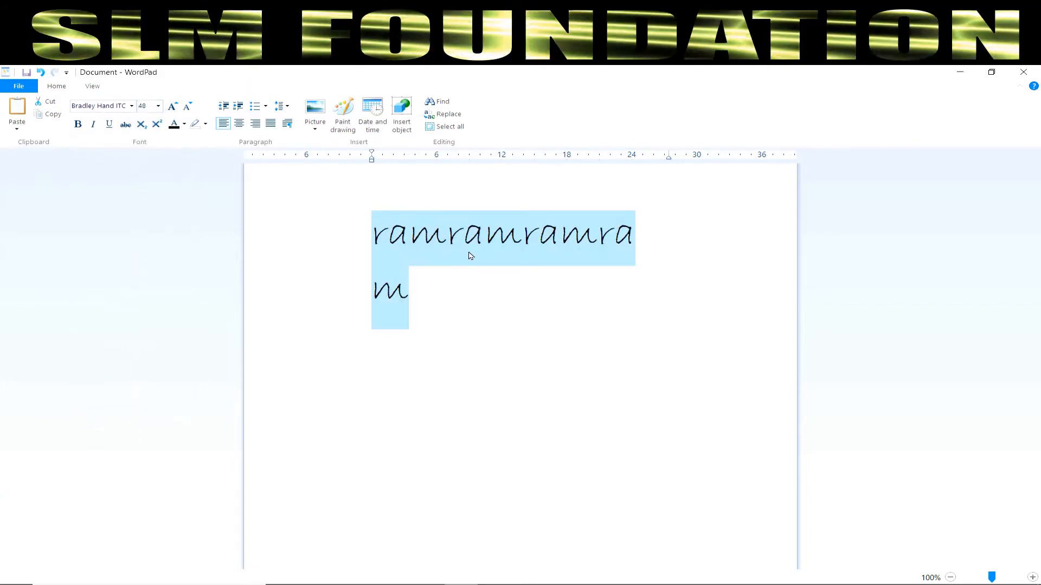
Step: Grow the font four steps up to 100, then shrink it back to 48
left_click(170, 113)
left_click(170, 113)
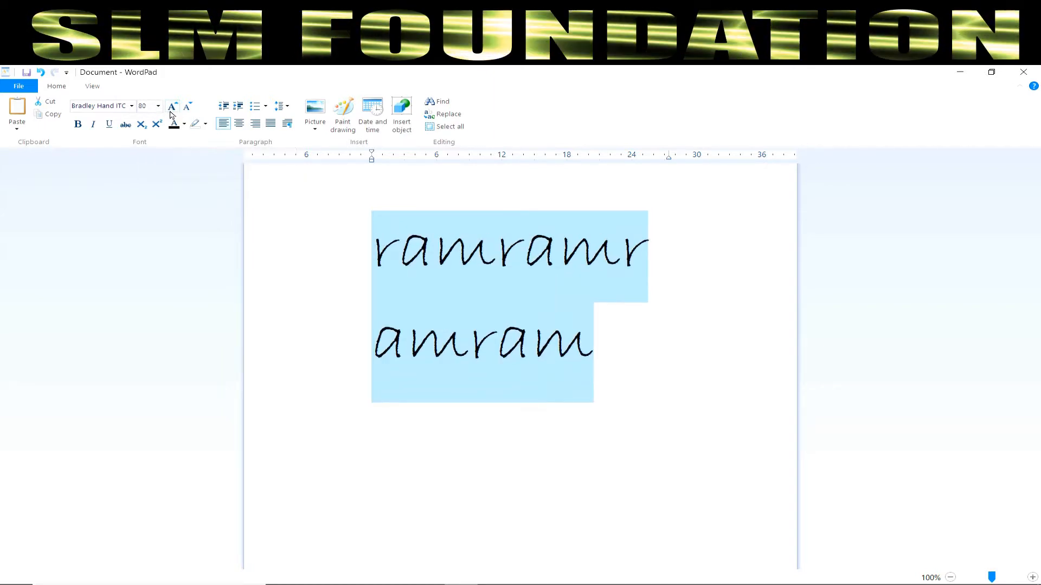
left_click(170, 112)
left_click(170, 112)
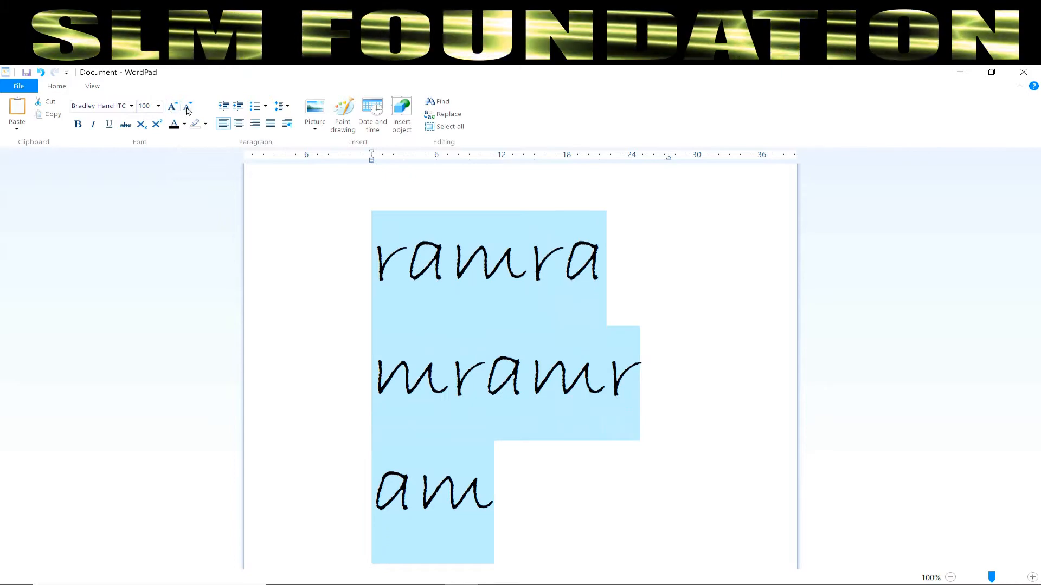
left_click(188, 108)
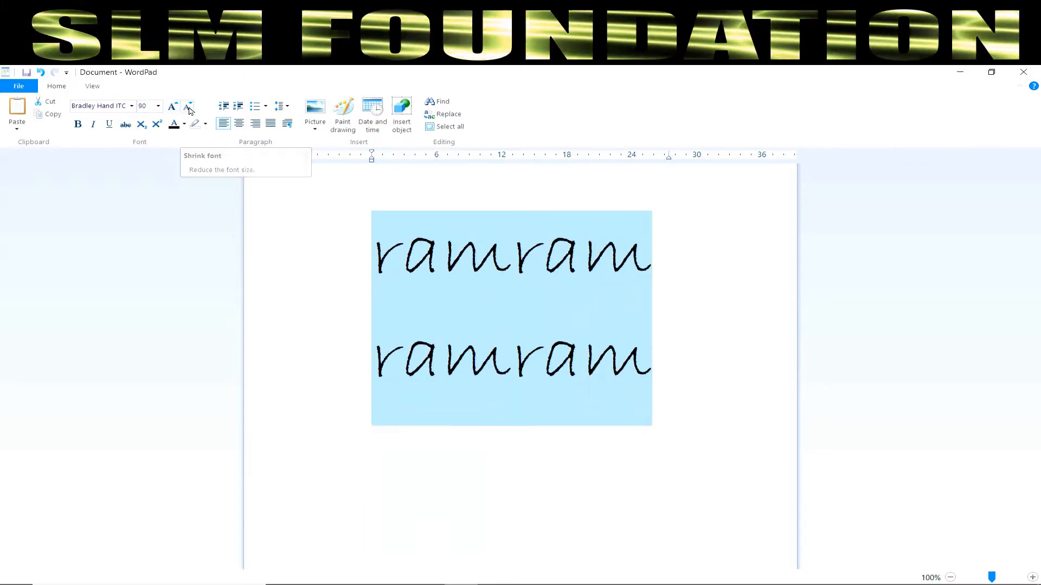
left_click(188, 108)
left_click(188, 109)
left_click(189, 109)
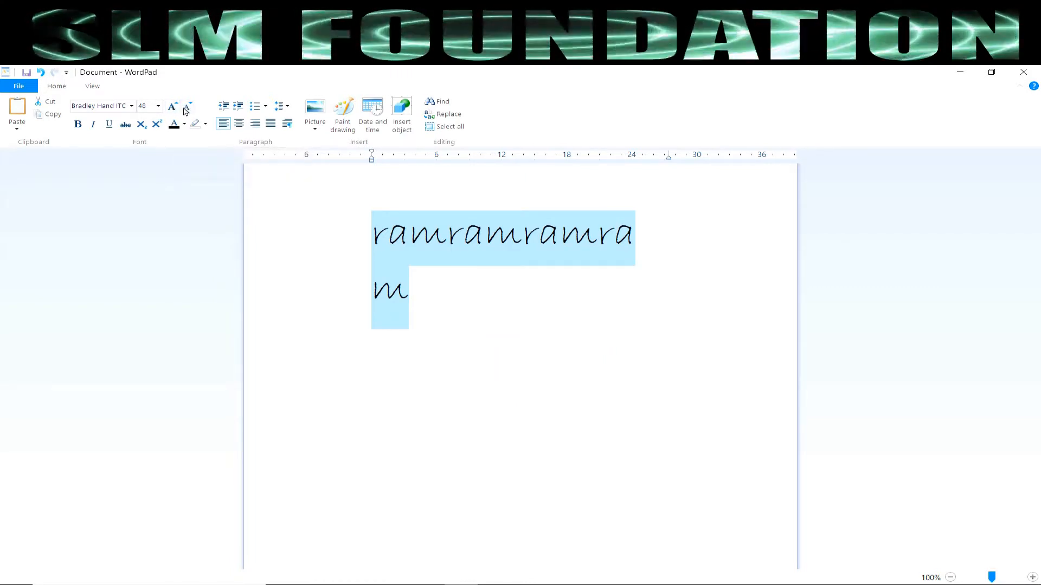
left_click(79, 124)
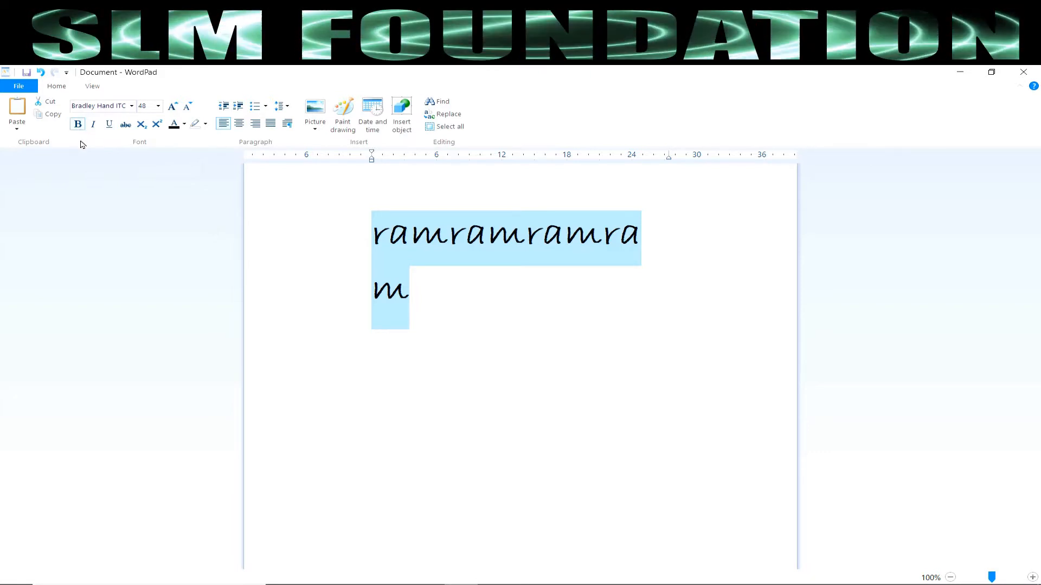
left_click(79, 126)
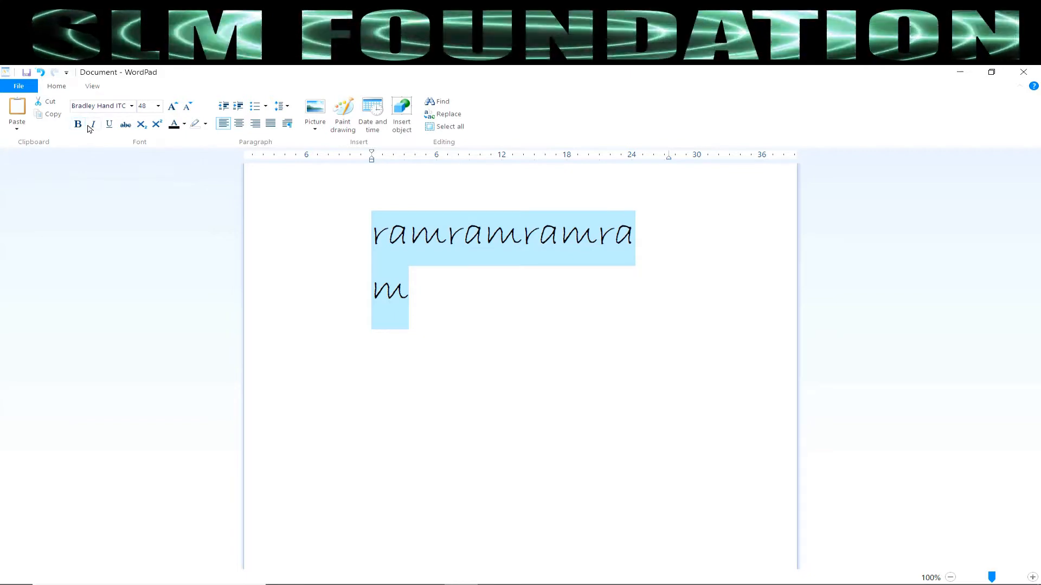
left_click(94, 125)
left_click(111, 125)
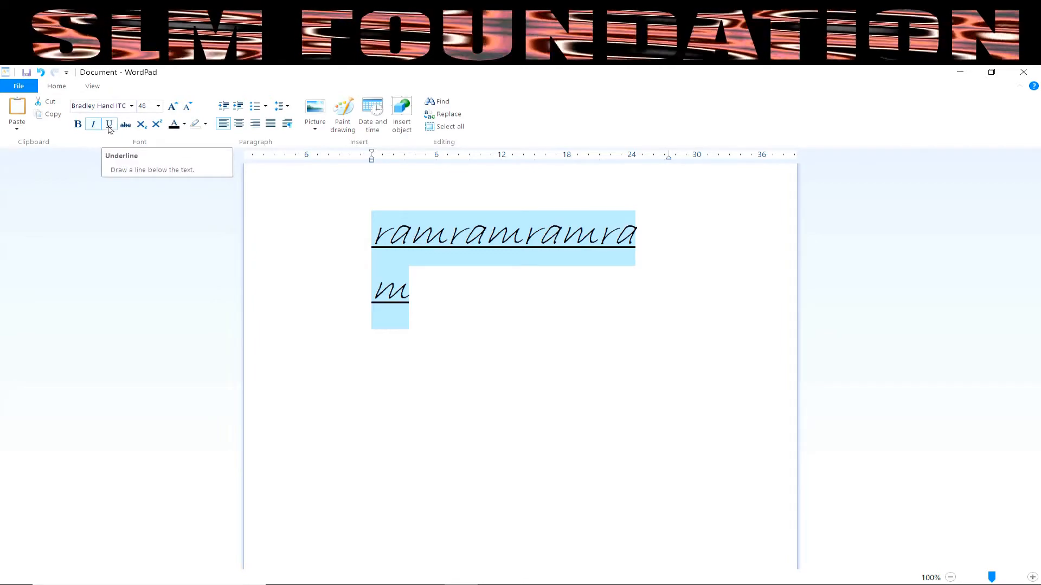
left_click(109, 129)
left_click(94, 124)
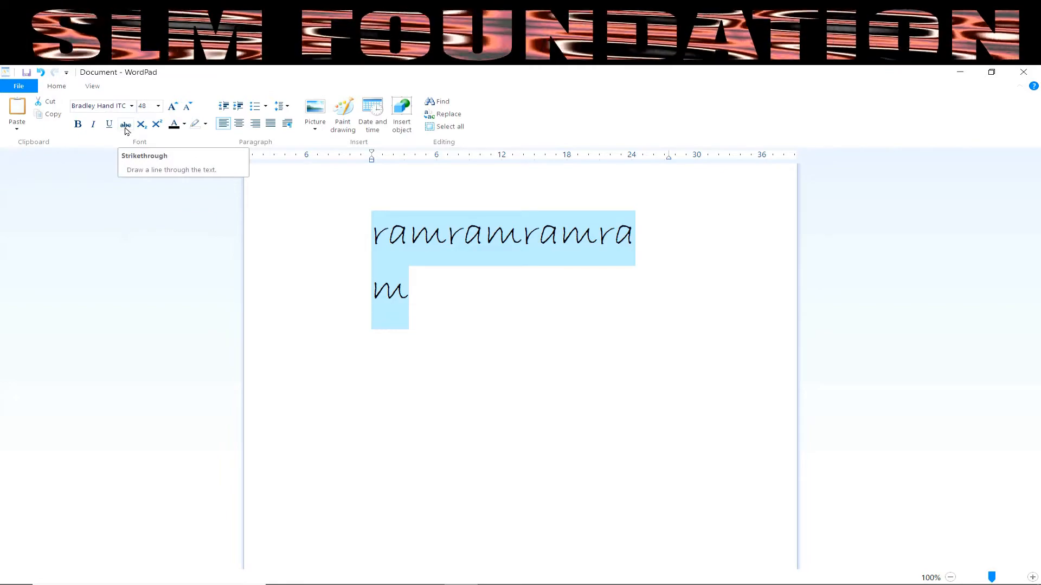
left_click(286, 290)
left_click(409, 233)
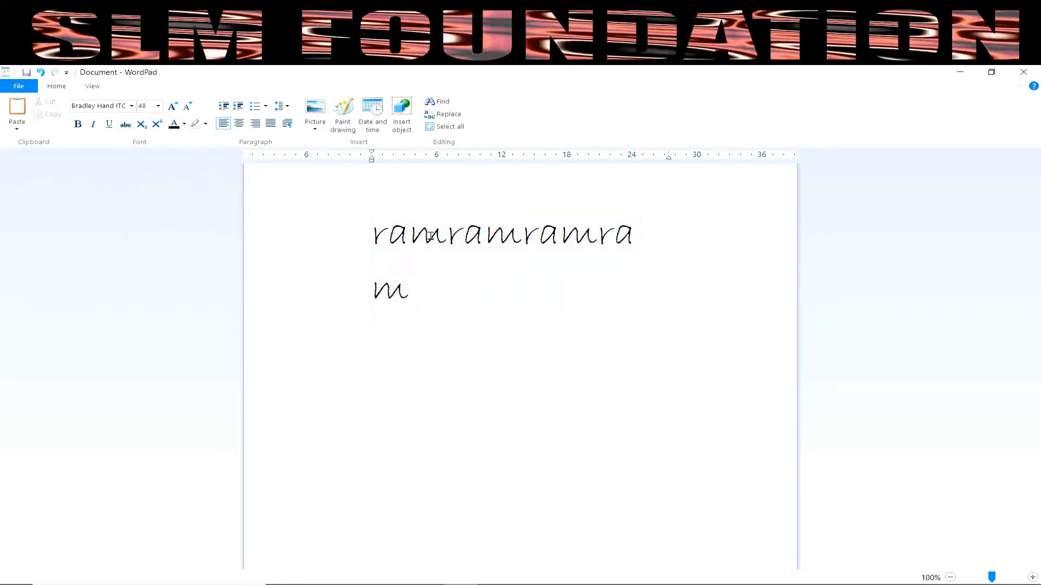
Step: Strike through the first ram, remove the strikethrough, then select all the text
left_click_drag(446, 236, 375, 234)
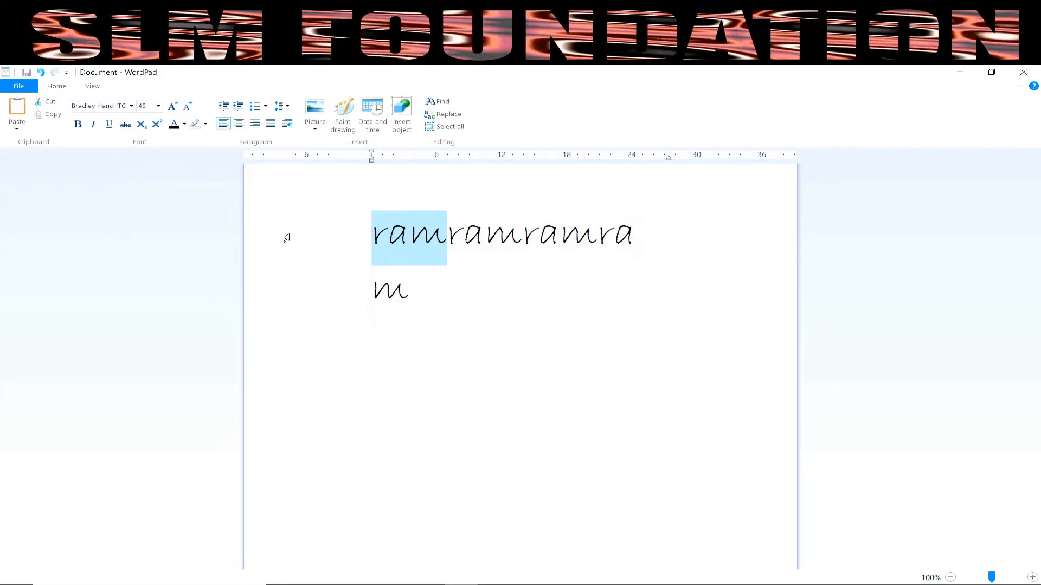
left_click(126, 125)
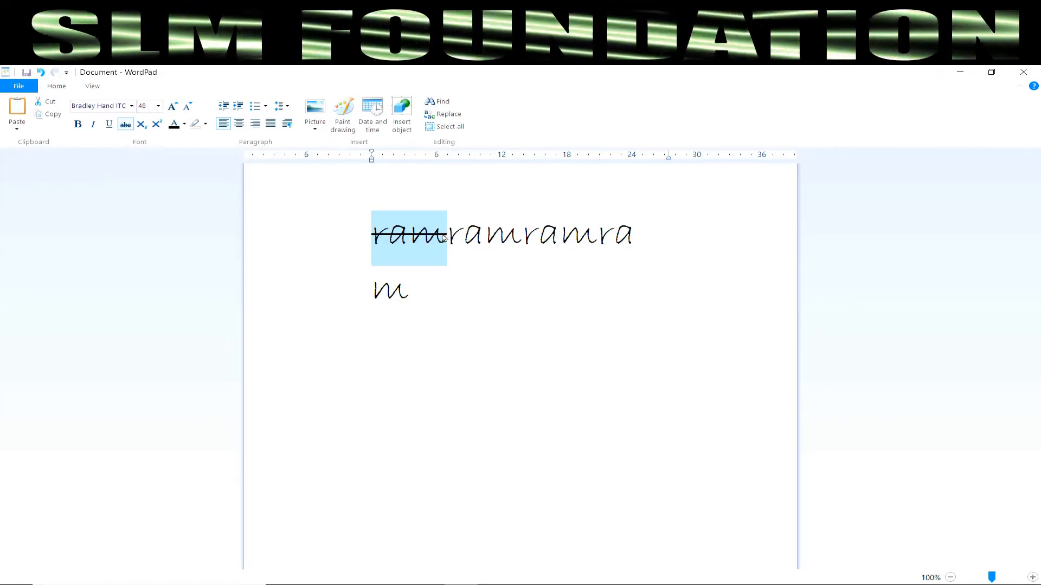
left_click(442, 254)
left_click_drag(442, 236, 349, 222)
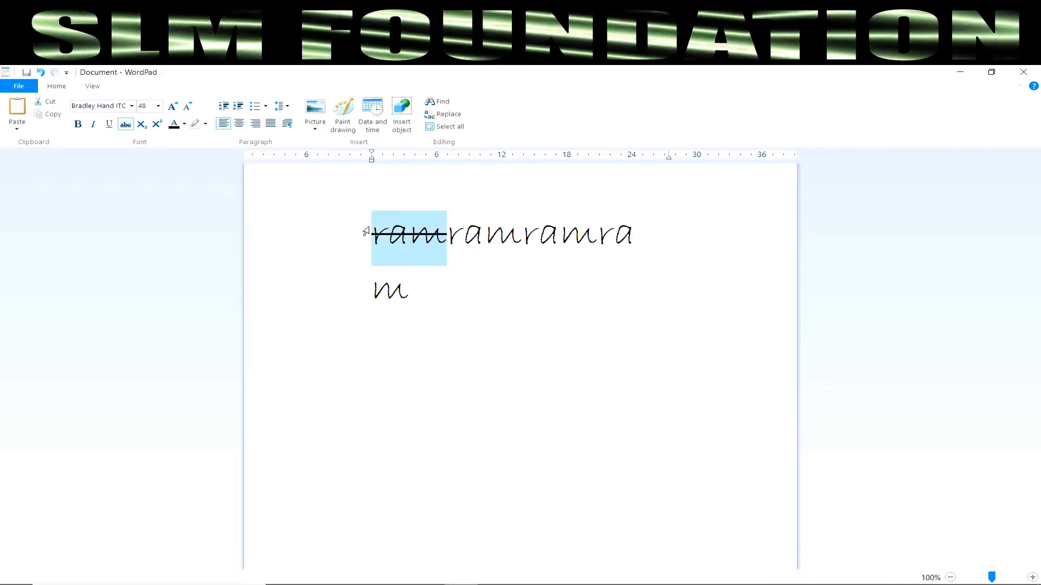
left_click(125, 131)
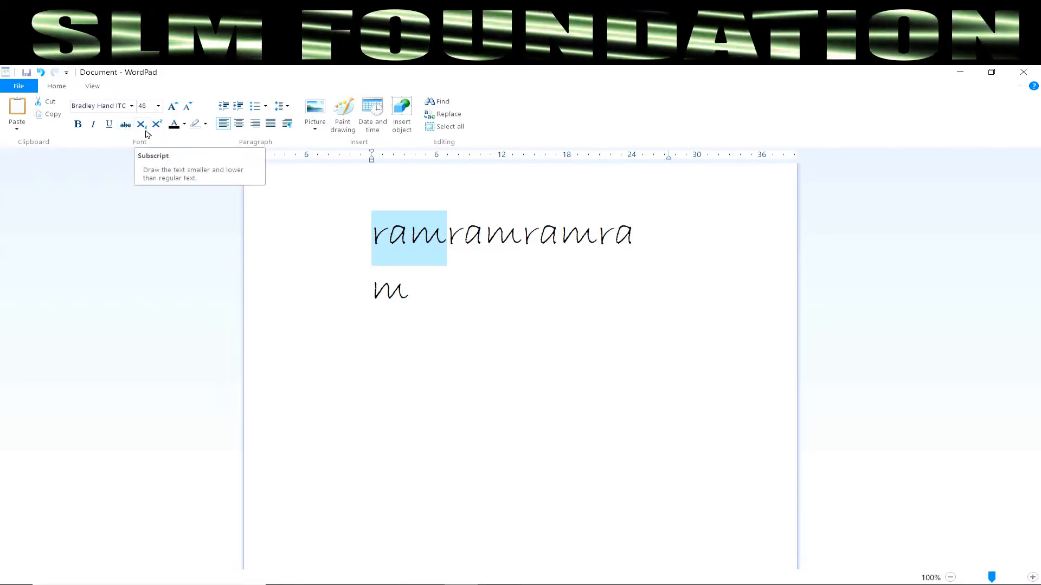
left_click(514, 353)
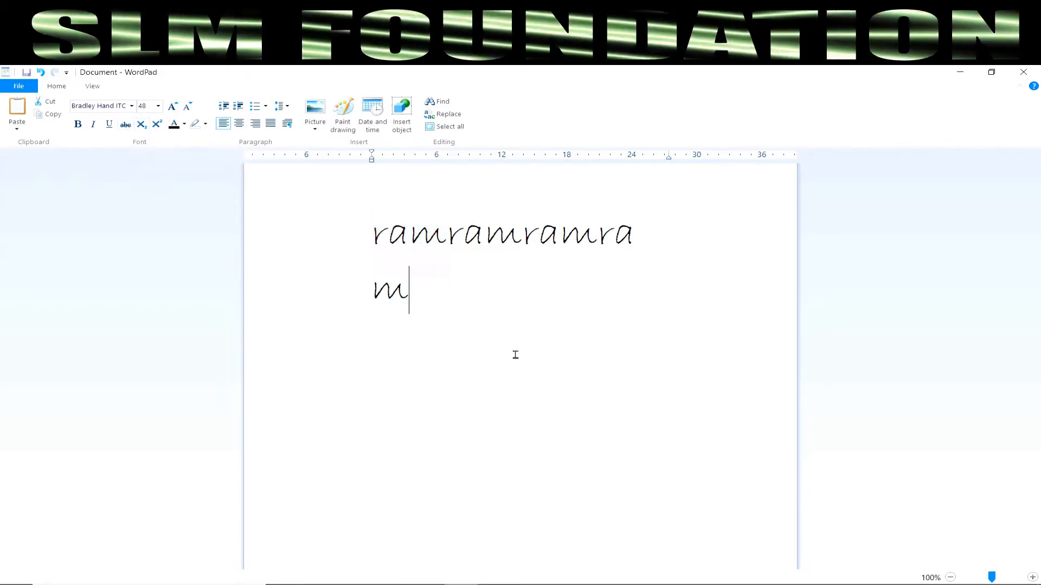
left_click_drag(462, 302, 287, 174)
Step: Delete the old text and type the expression (a+b)2
key("Delete")
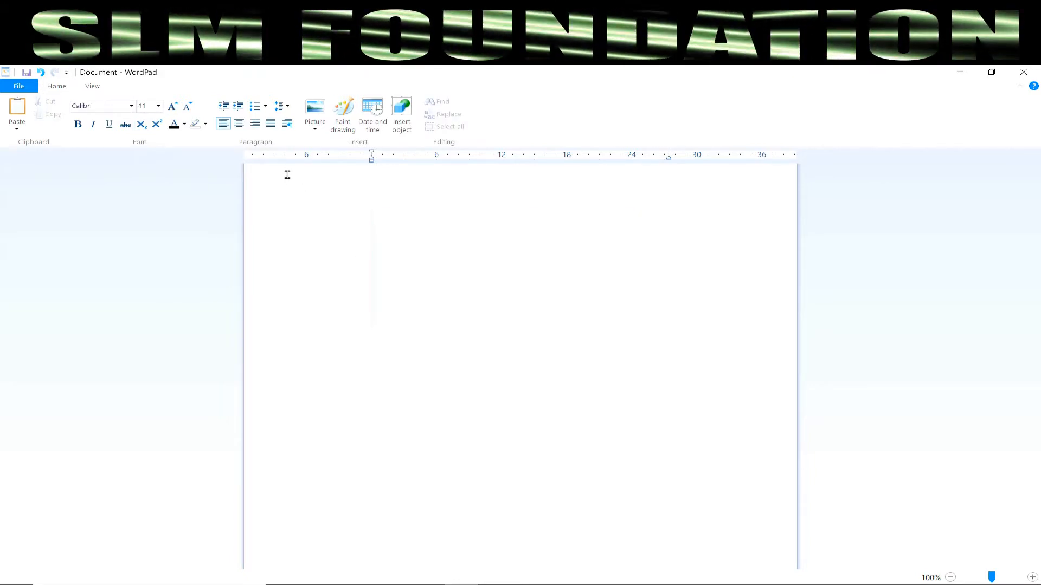
type("(")
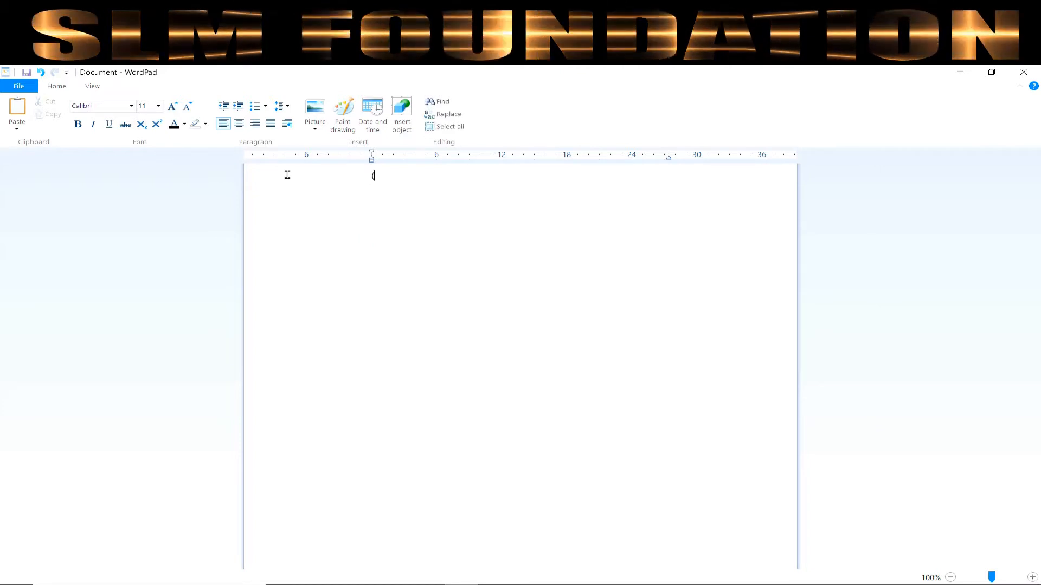
type("a+b")
type(")2")
Step: Make the 2 a superscript, then return it to normal text
left_click_drag(395, 178, 391, 178)
left_click(157, 125)
left_click(435, 304)
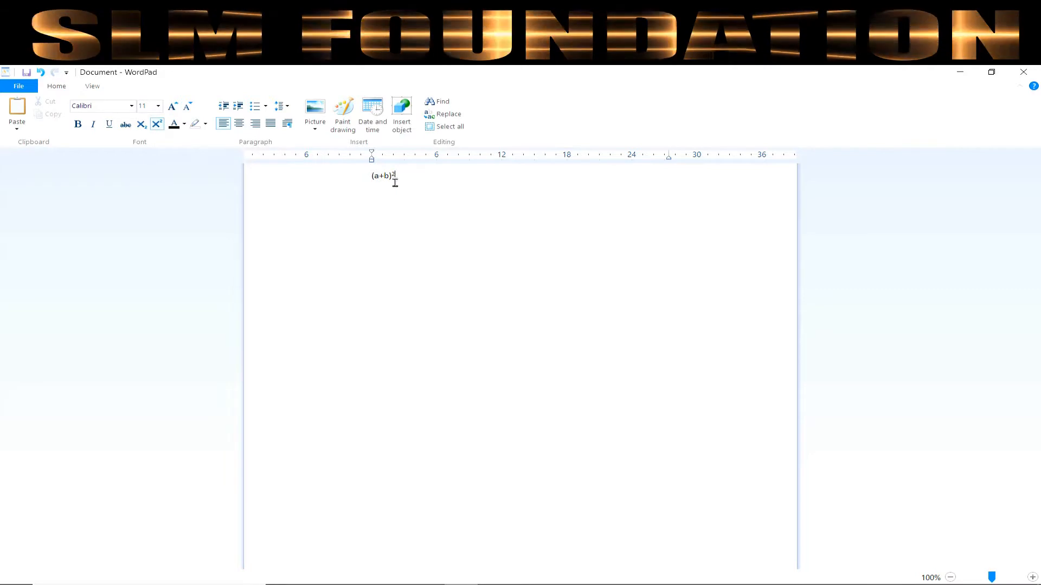
left_click_drag(392, 175, 400, 175)
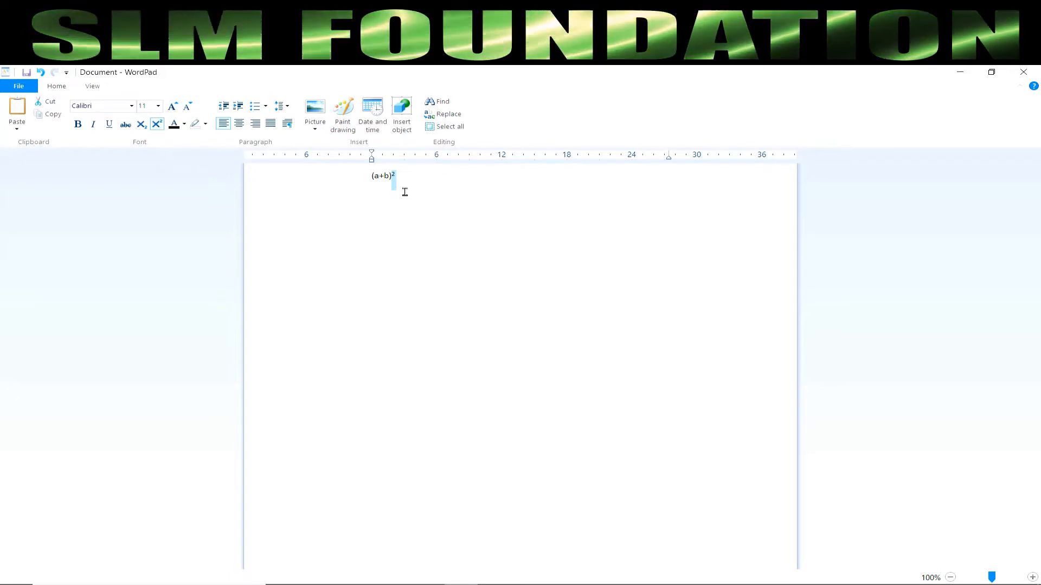
left_click(157, 125)
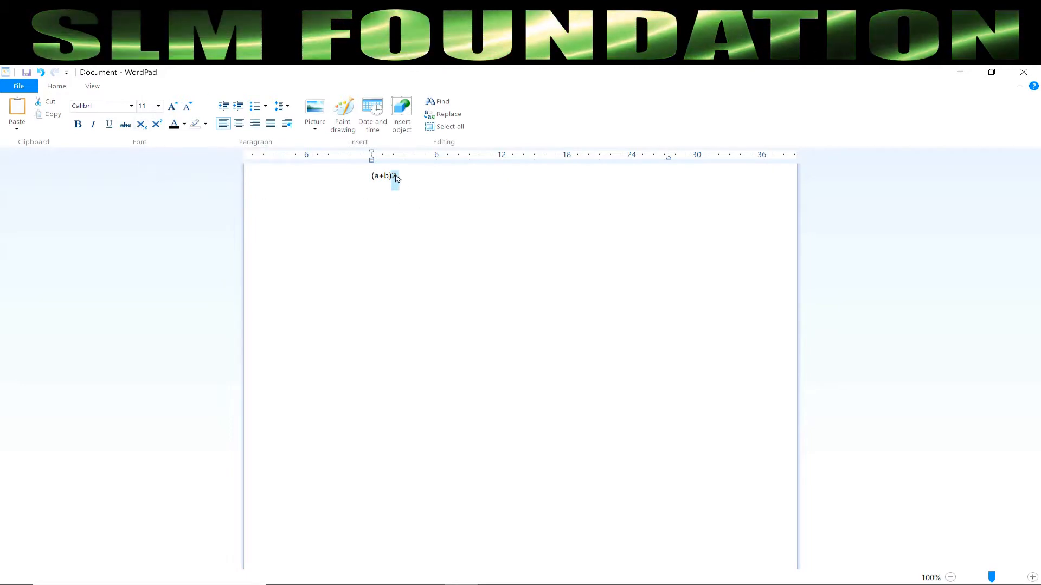
Step: Make the 2 a subscript and restore it, then enlarge the whole expression one size step
left_click(143, 128)
left_click(418, 258)
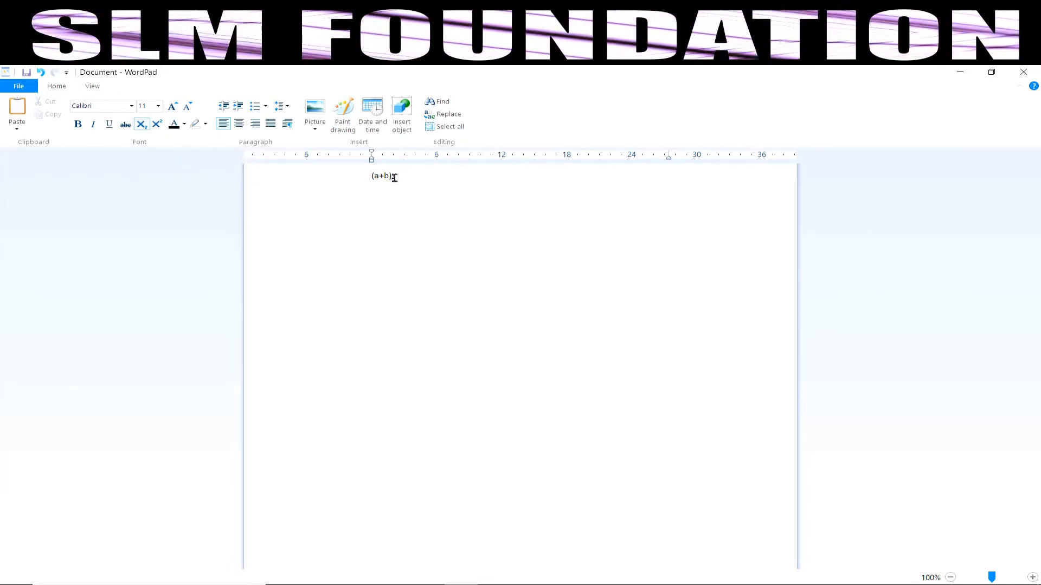
left_click_drag(396, 177, 390, 178)
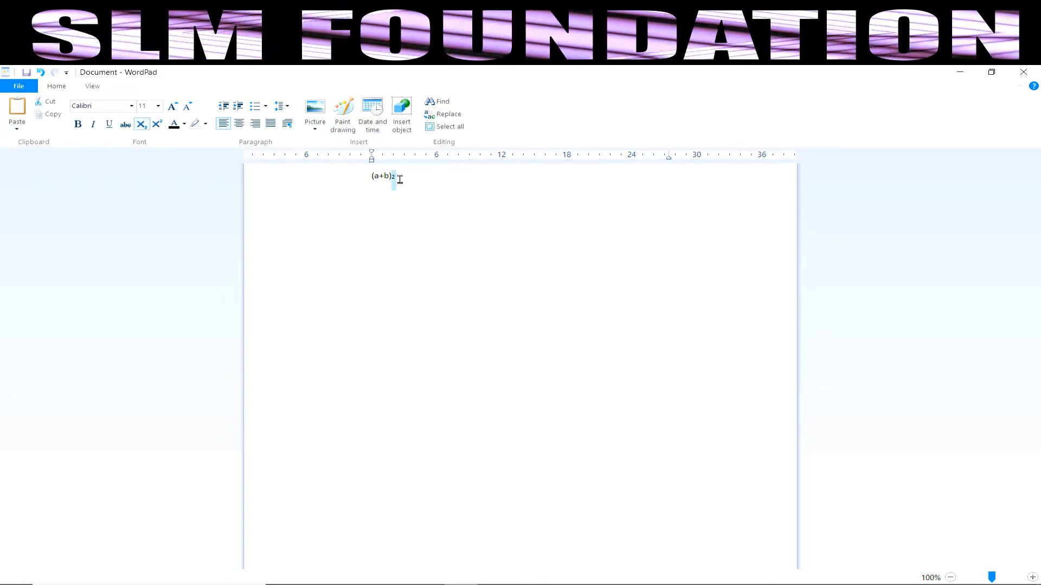
left_click(143, 126)
left_click(488, 267)
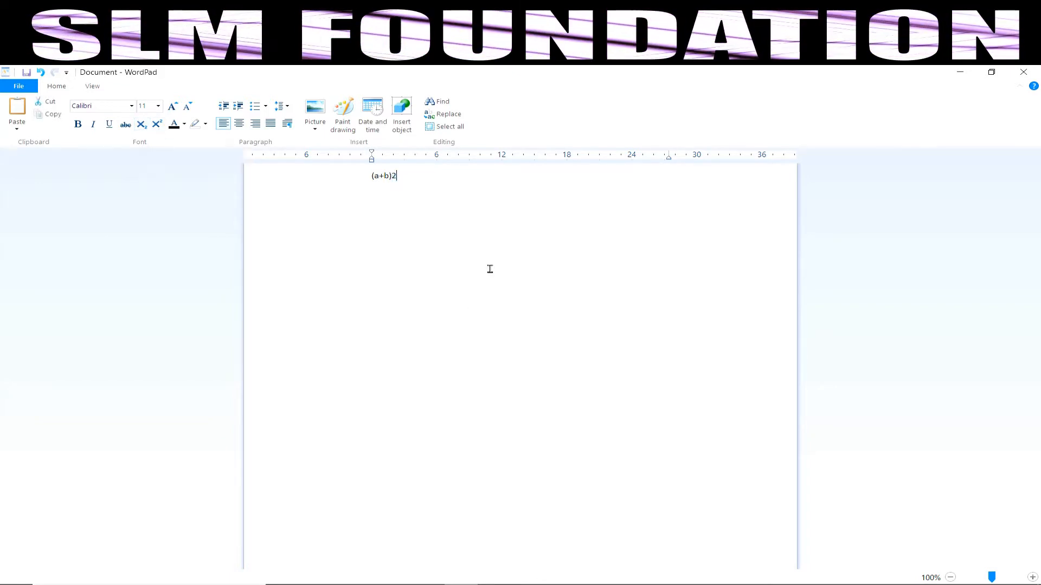
double_click(368, 178)
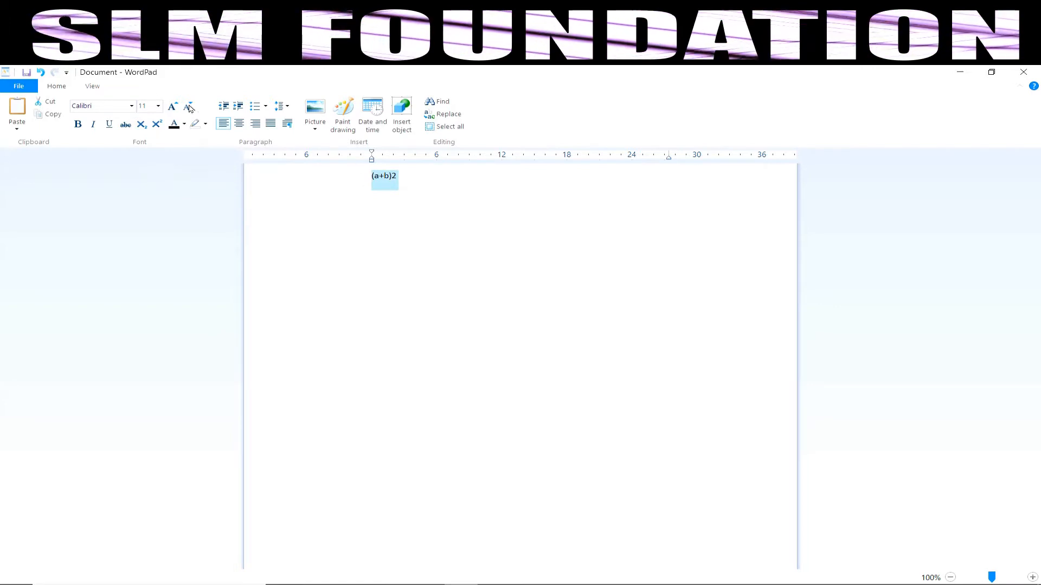
left_click(172, 106)
Step: Grow the (a+b)2 expression's font to 36 pt
left_click(171, 107)
left_click(172, 106)
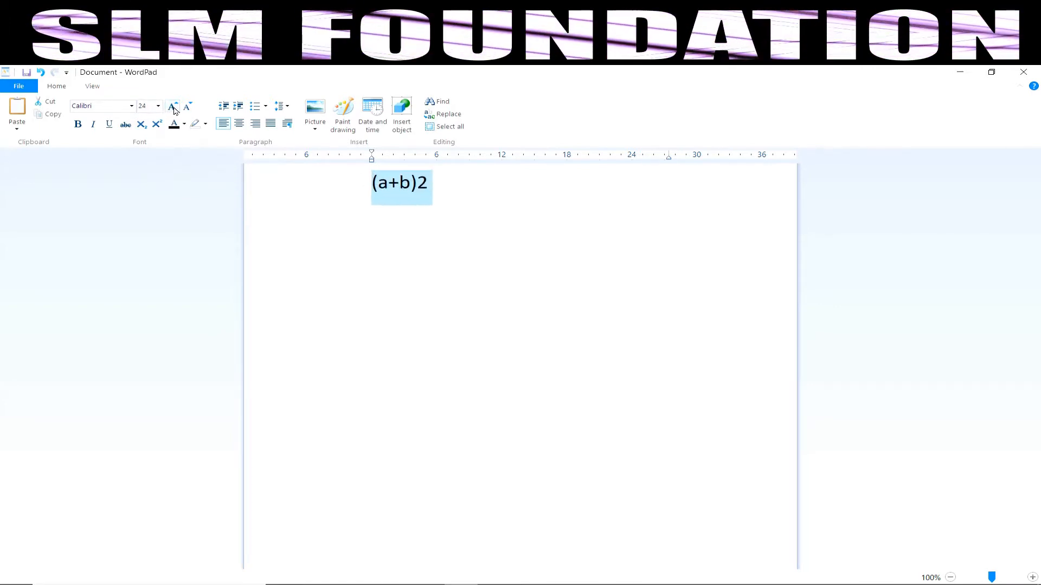
left_click(171, 106)
left_click(320, 257)
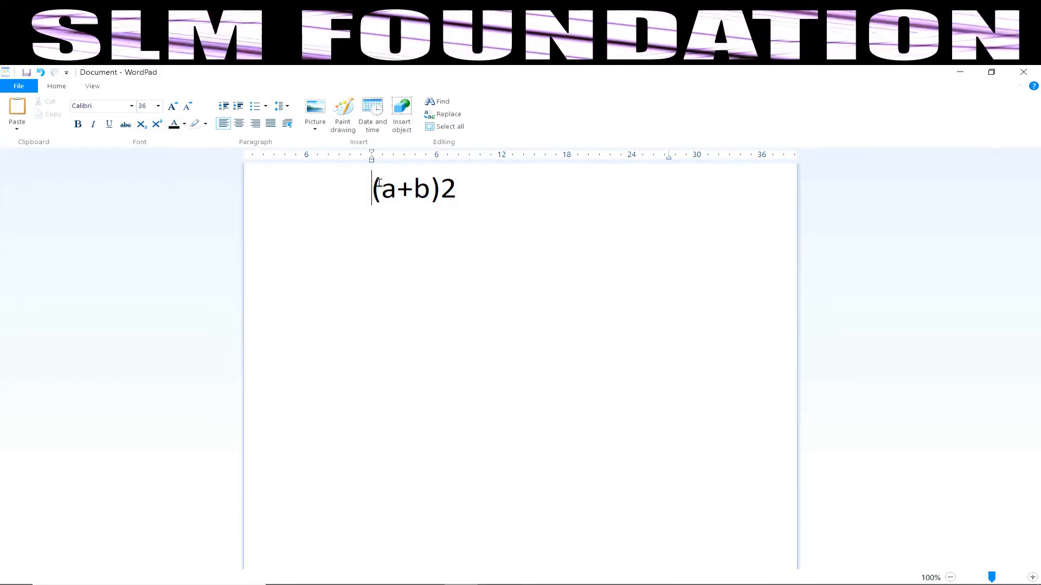
Step: Colour the opening bracket yellow, the a red and the b orange-red
left_click_drag(382, 190, 349, 193)
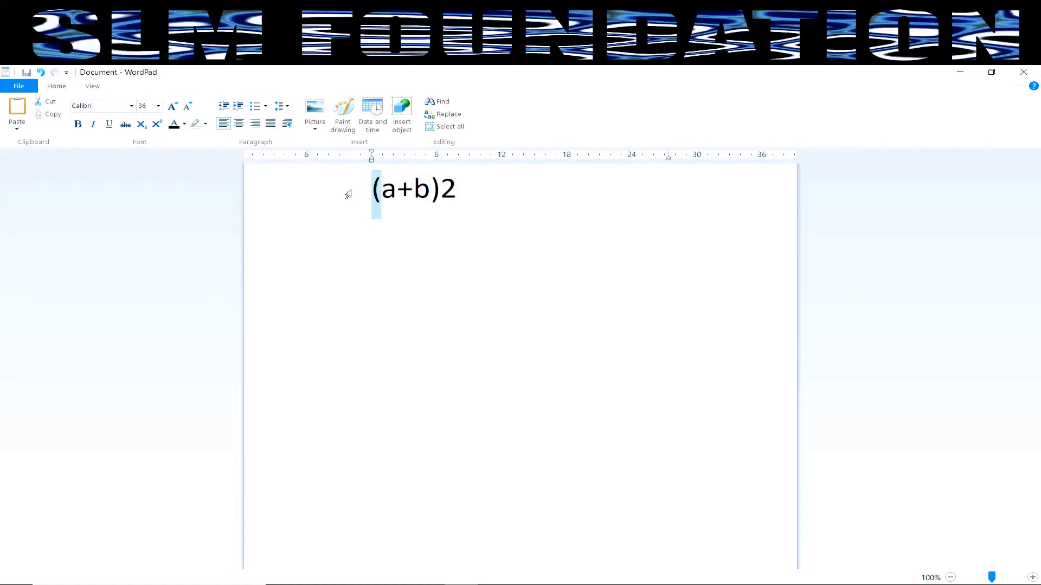
left_click(185, 124)
left_click(186, 168)
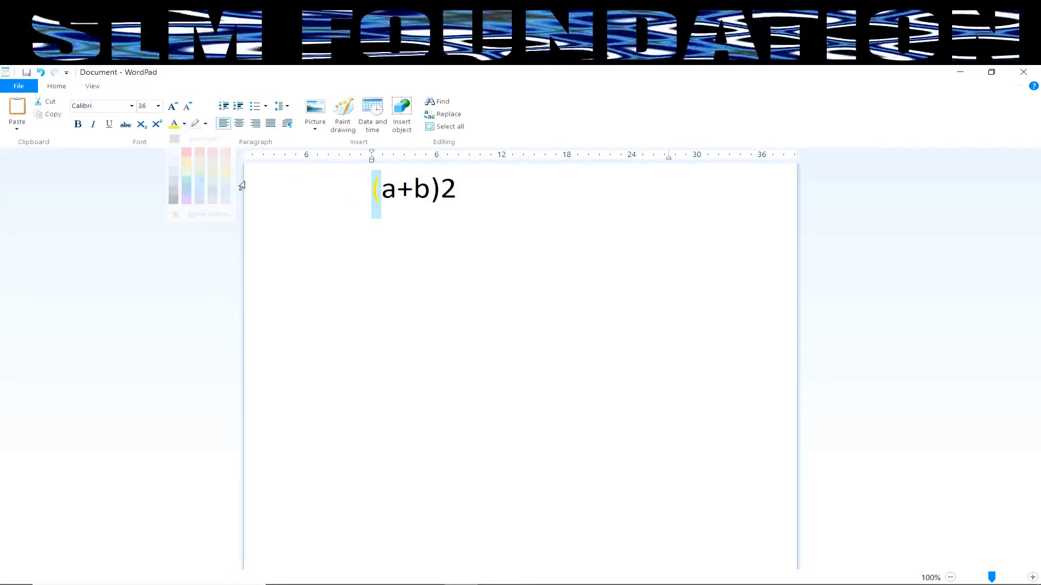
left_click(388, 205)
double_click(387, 205)
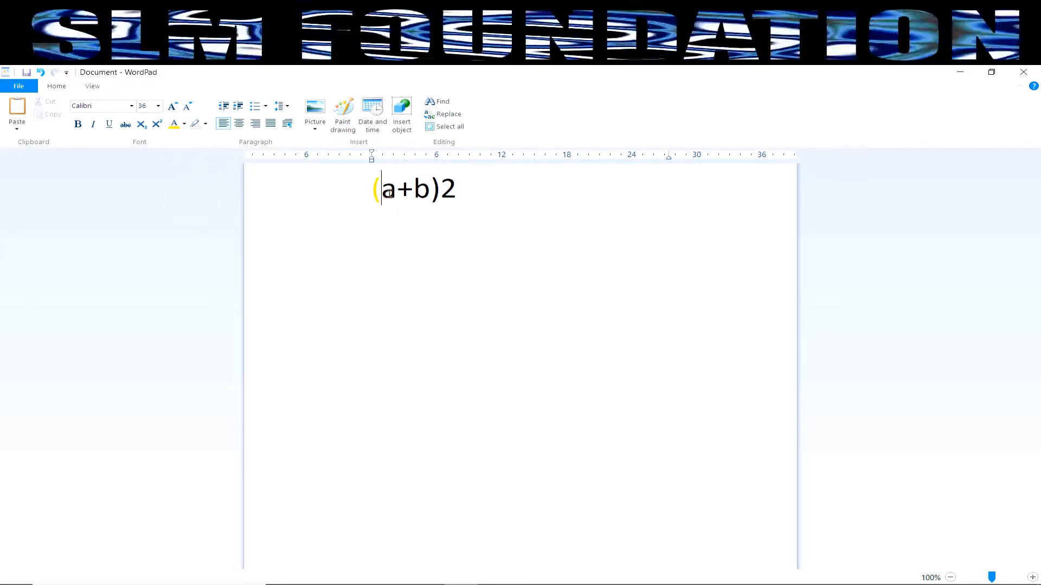
left_click(185, 124)
left_click(187, 152)
left_click(433, 242)
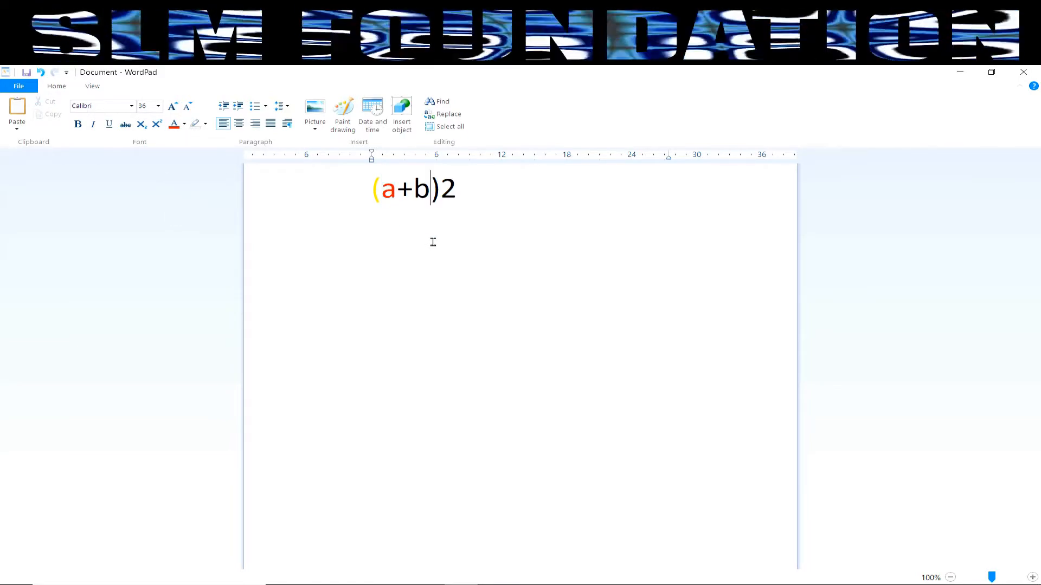
double_click(414, 196)
left_click(185, 125)
left_click(200, 153)
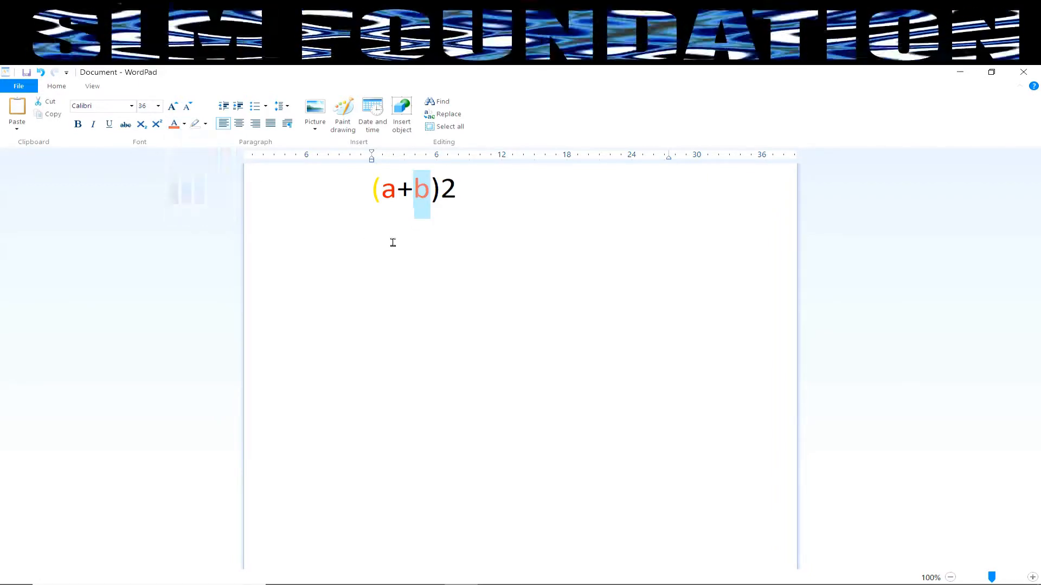
left_click(393, 242)
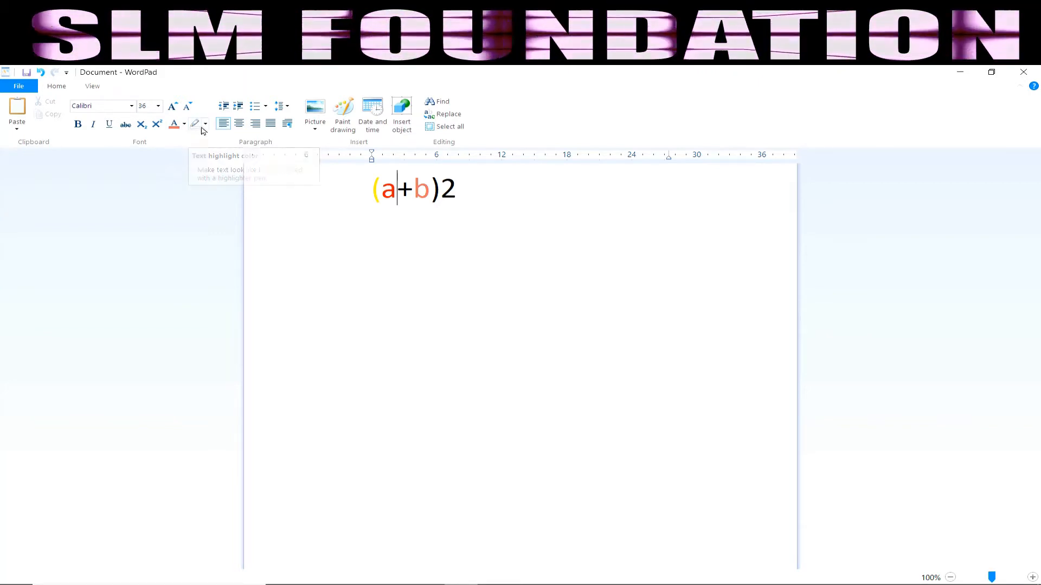
left_click(522, 288)
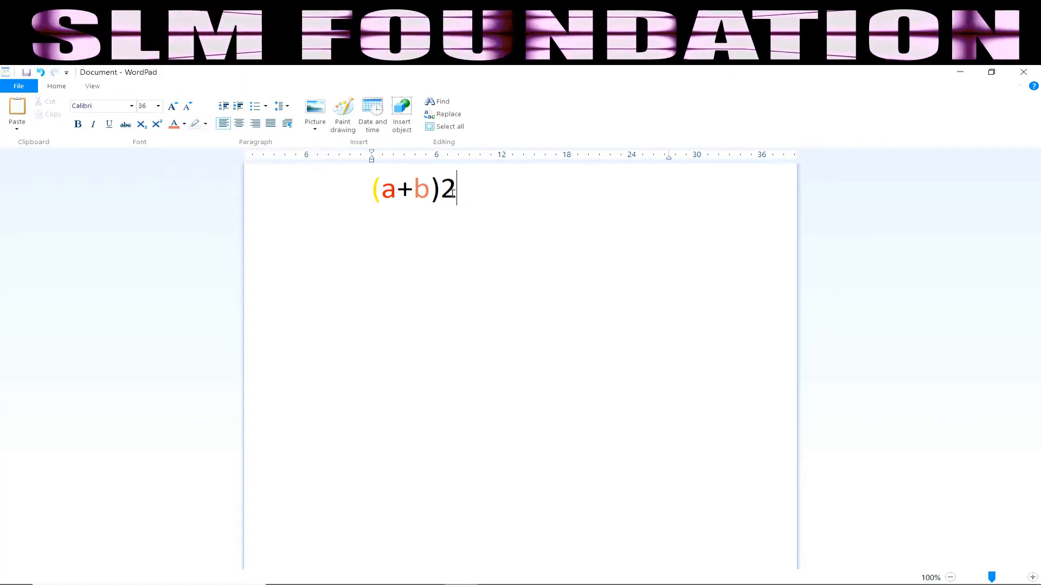
left_click_drag(443, 192, 473, 193)
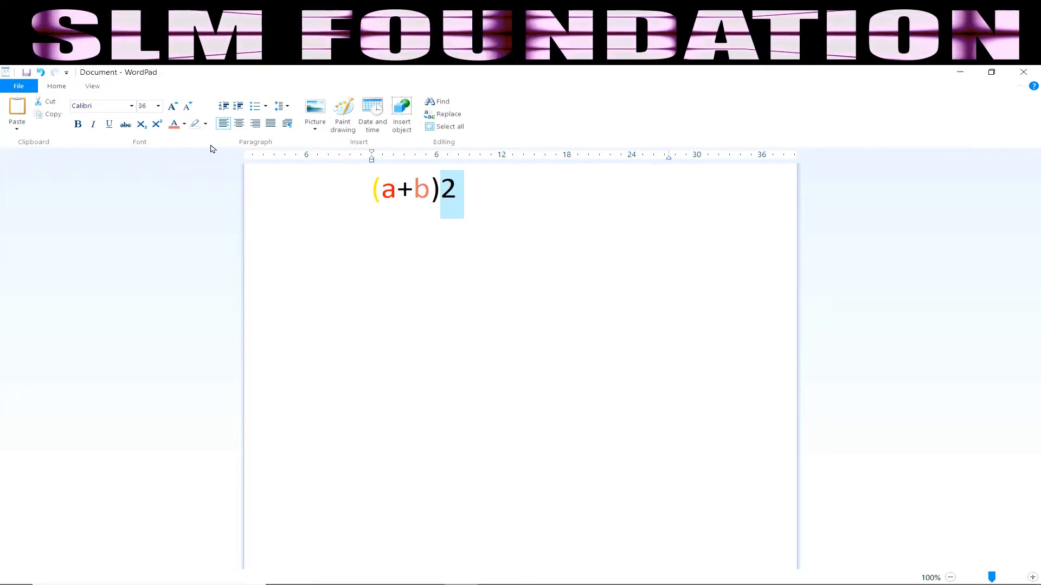
left_click(205, 124)
left_click(199, 141)
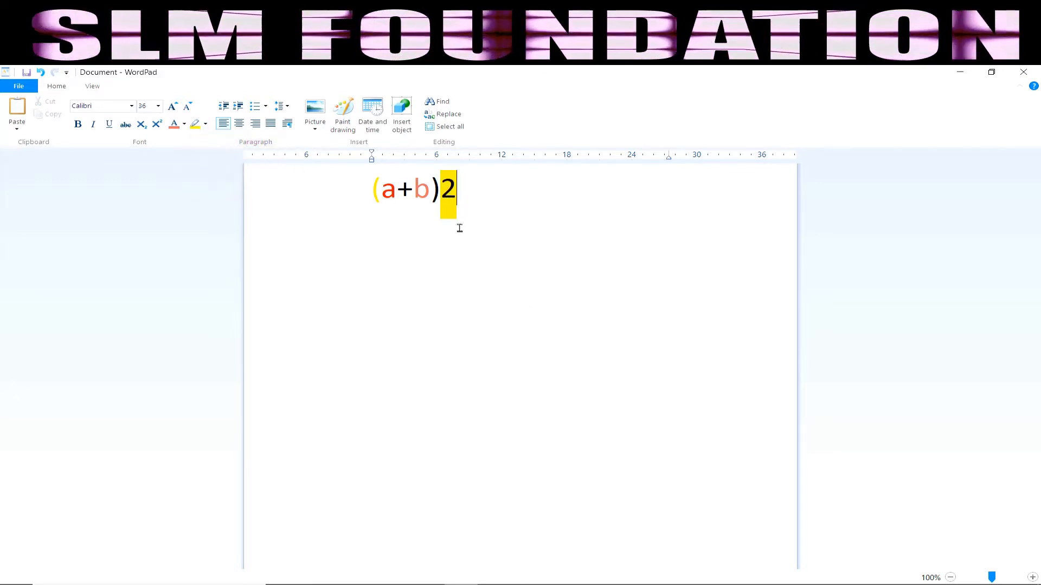
left_click(462, 197)
mouse_move(461, 199)
left_mouse_down()
mouse_move(446, 200)
mouse_move(461, 196)
left_mouse_up()
left_click(441, 196)
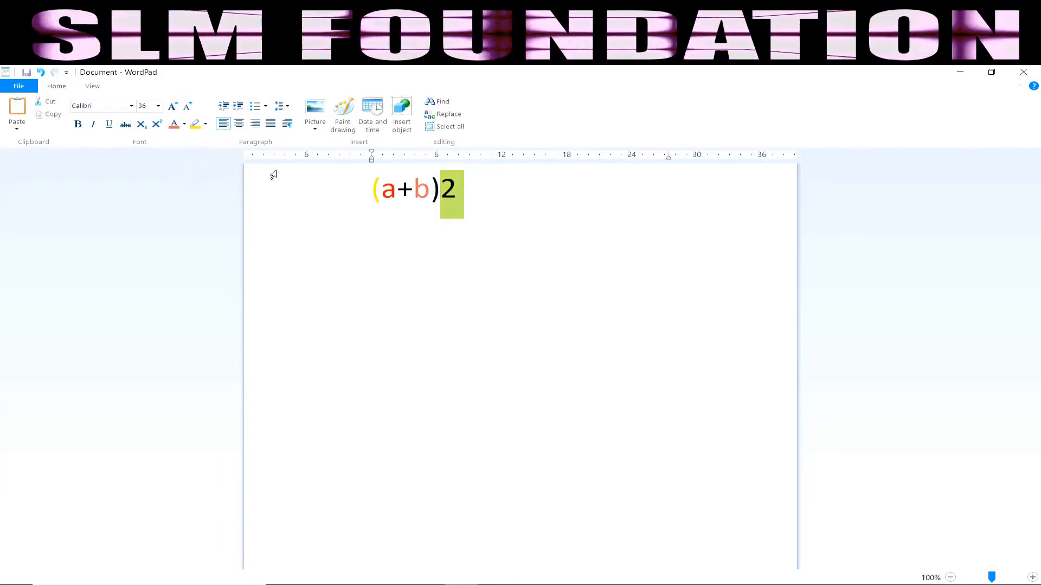
left_click(206, 126)
left_click(219, 190)
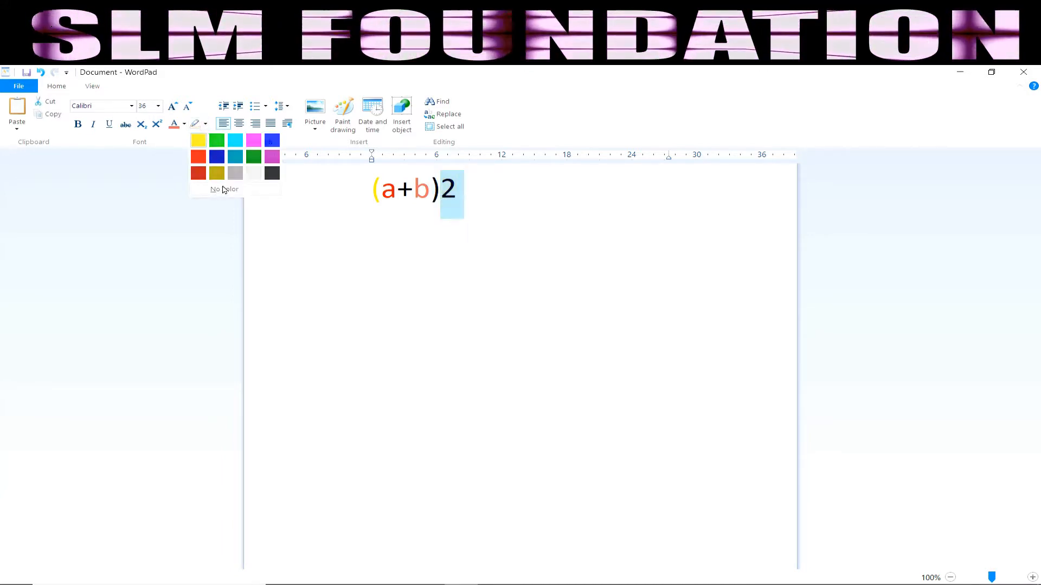
left_click(480, 259)
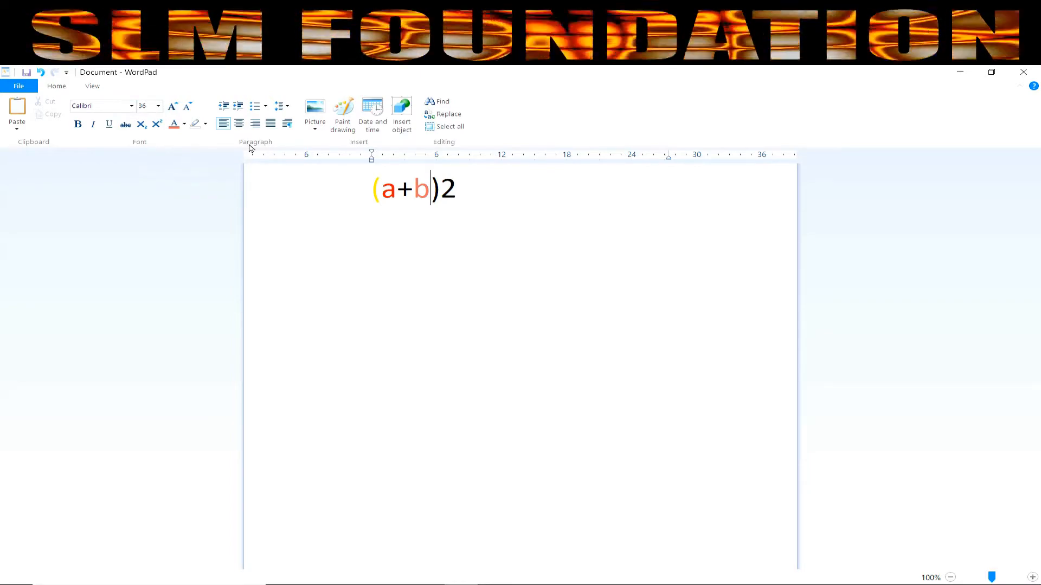
left_click(358, 194)
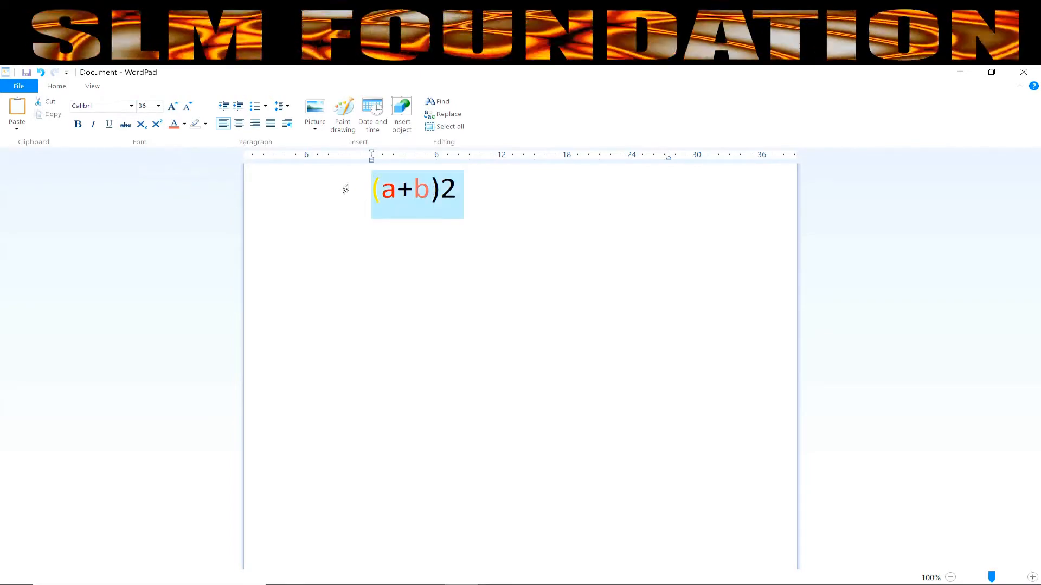
left_click(380, 199)
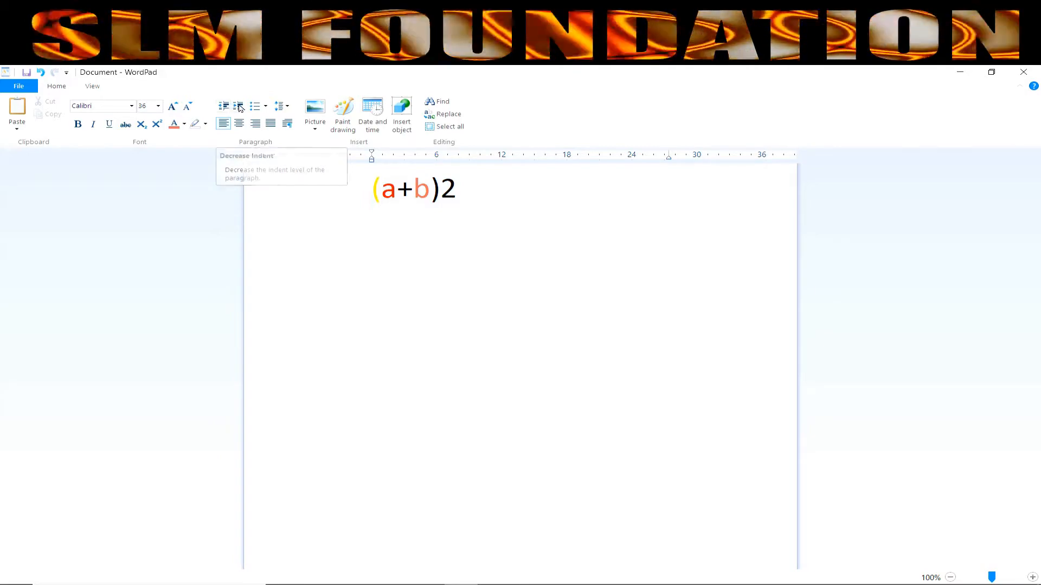
left_click(240, 108)
left_click(240, 108)
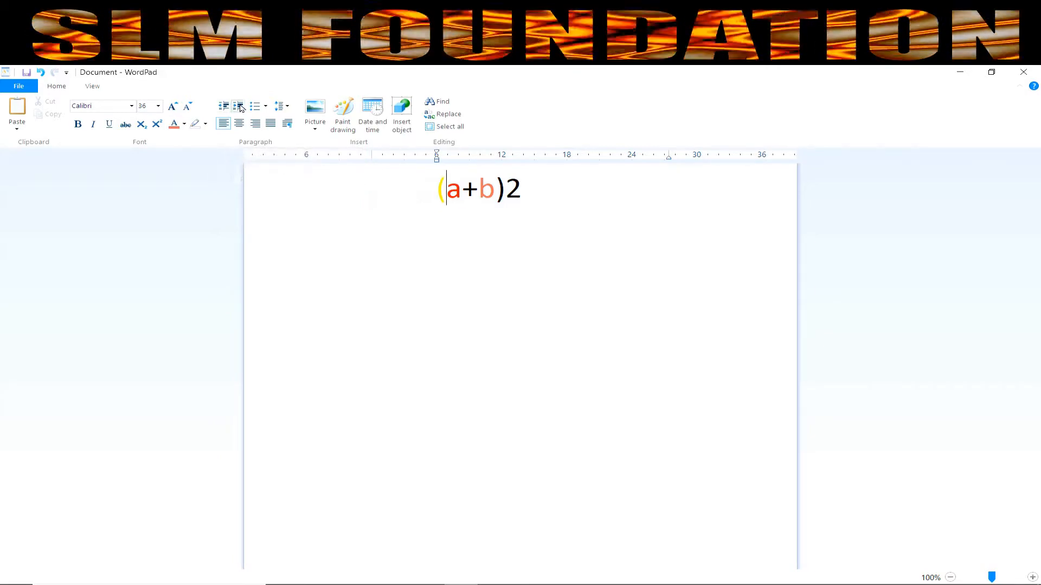
left_click(240, 109)
left_click(222, 108)
left_click(221, 109)
left_click(222, 109)
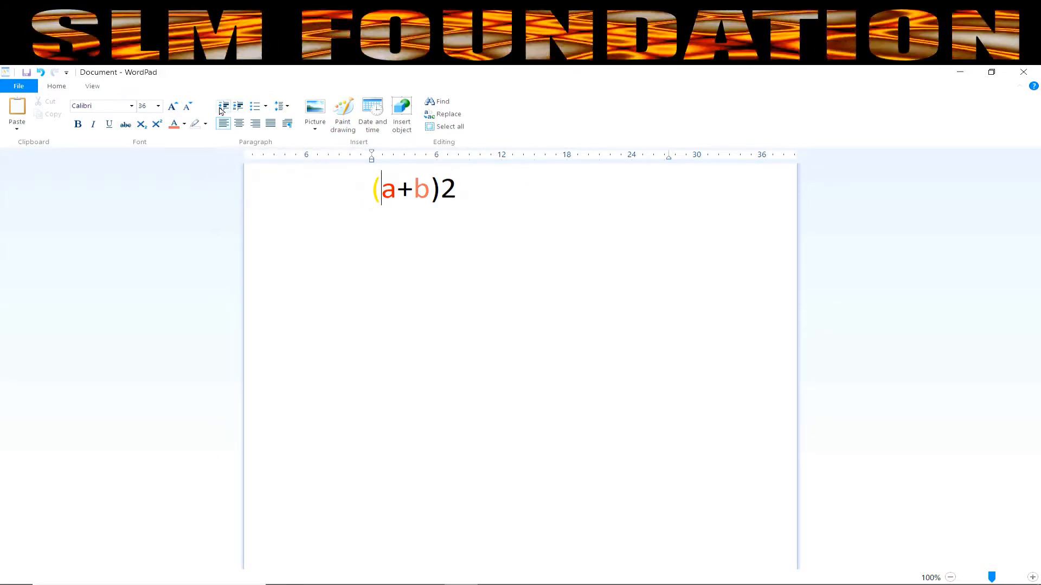
left_click(265, 106)
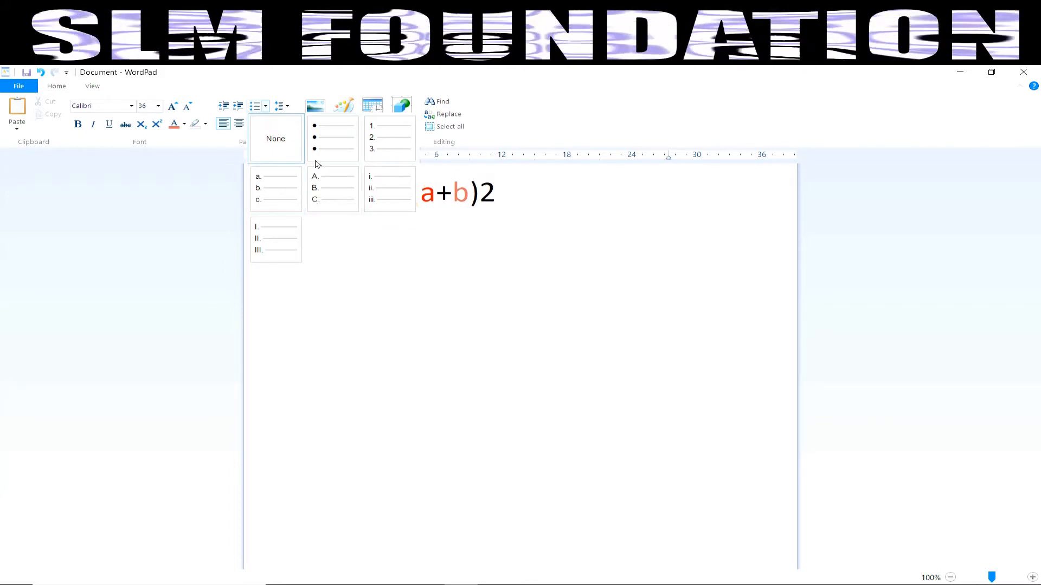
left_click(333, 137)
left_click(396, 196)
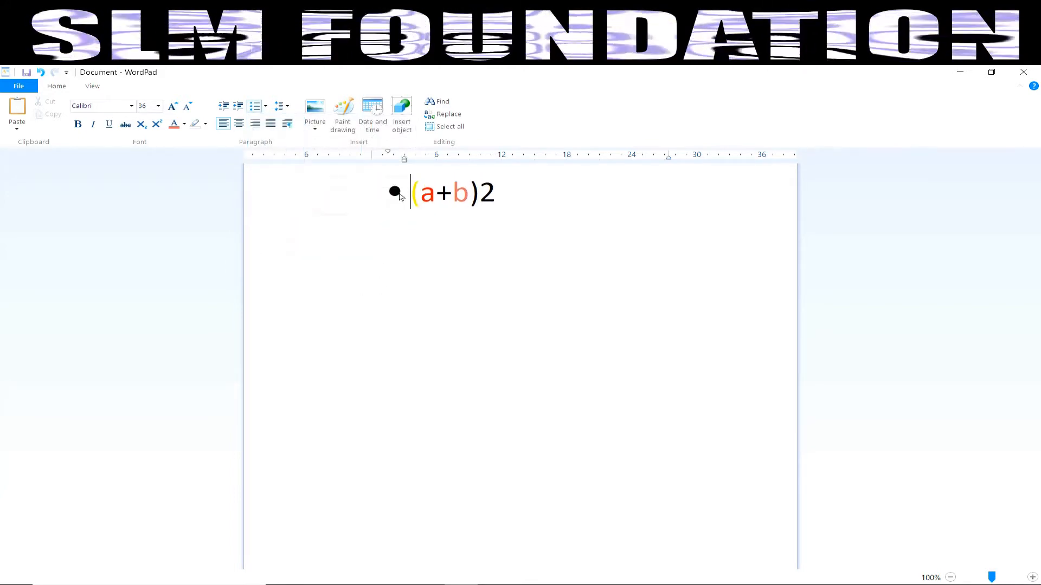
left_click(266, 107)
left_click(274, 149)
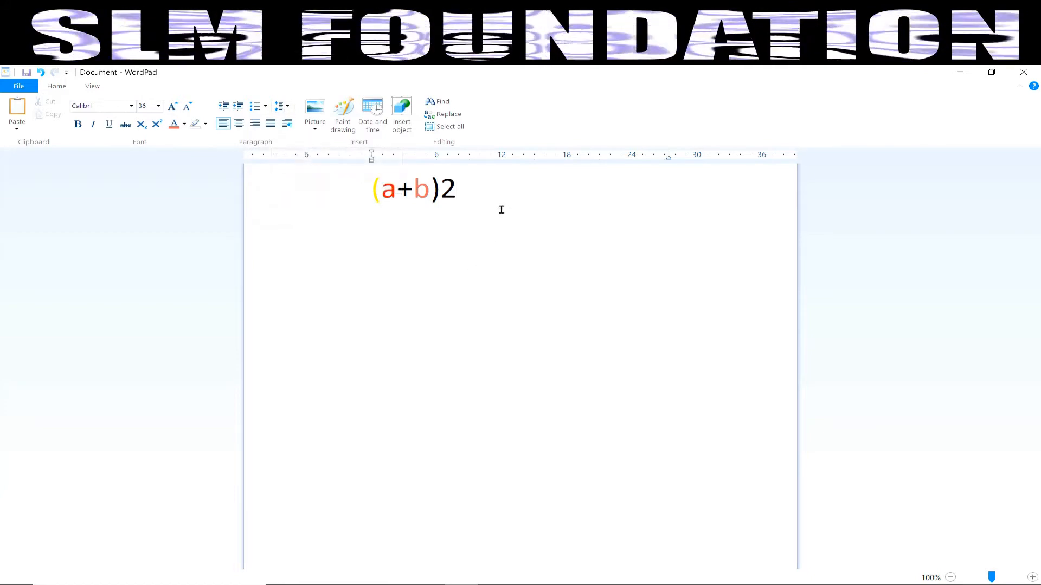
Step: Type nvnm on the second line, set both lines' spacing to 2, then back to 1.15
type("nvnm")
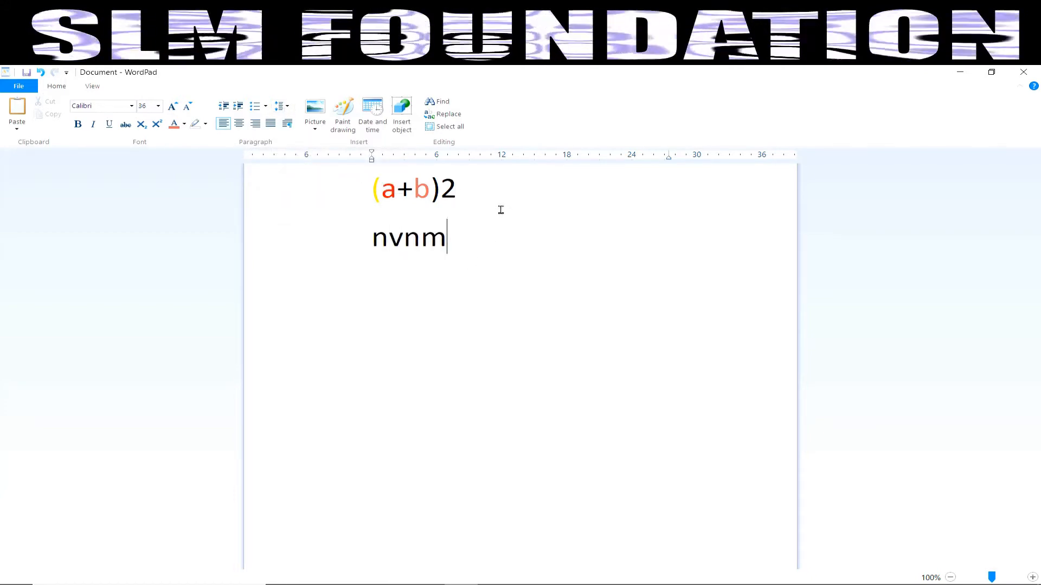
left_click_drag(483, 244, 364, 184)
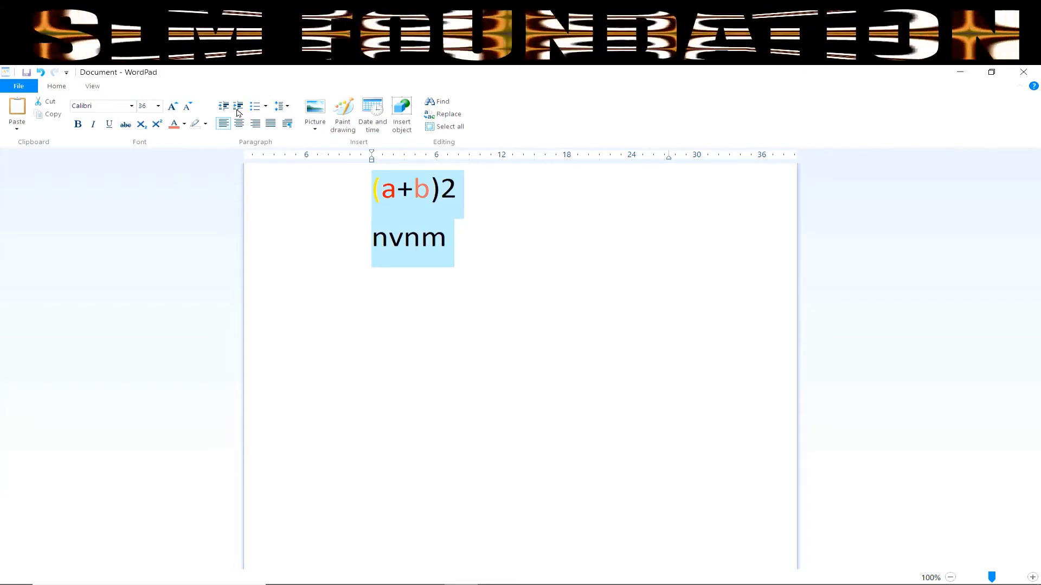
left_click(285, 106)
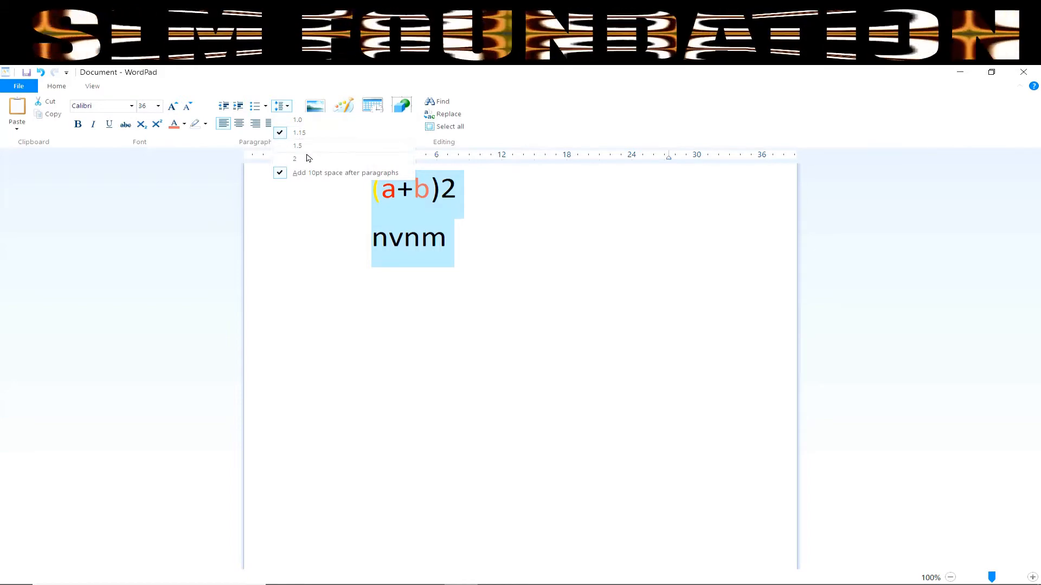
left_click(295, 158)
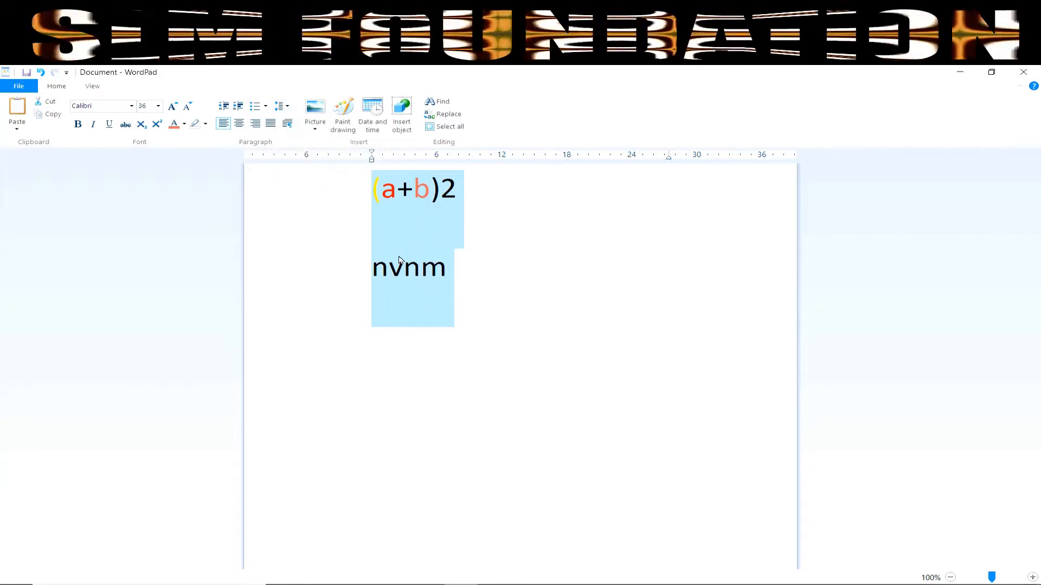
left_click(289, 113)
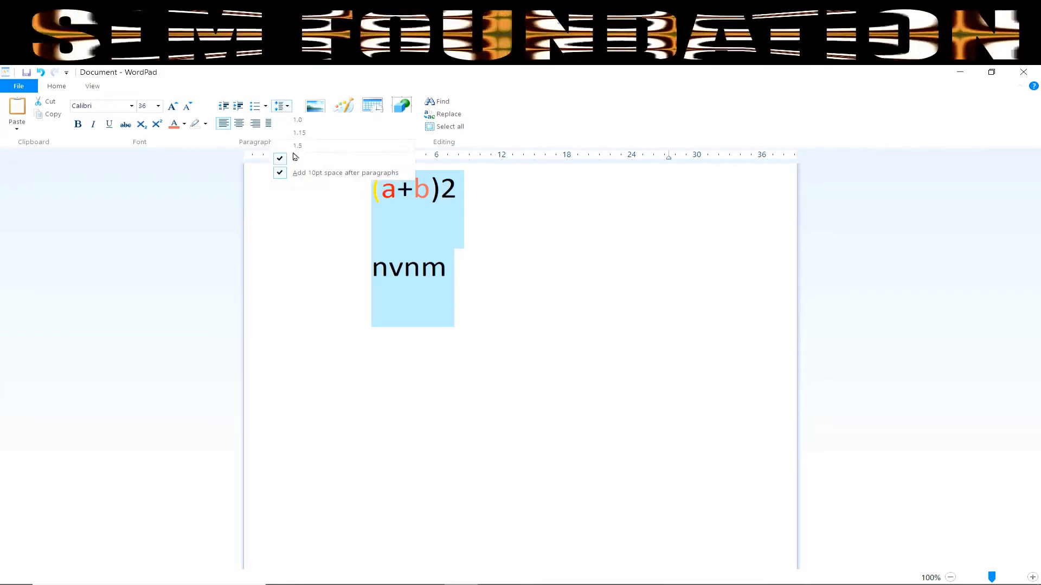
left_click(295, 140)
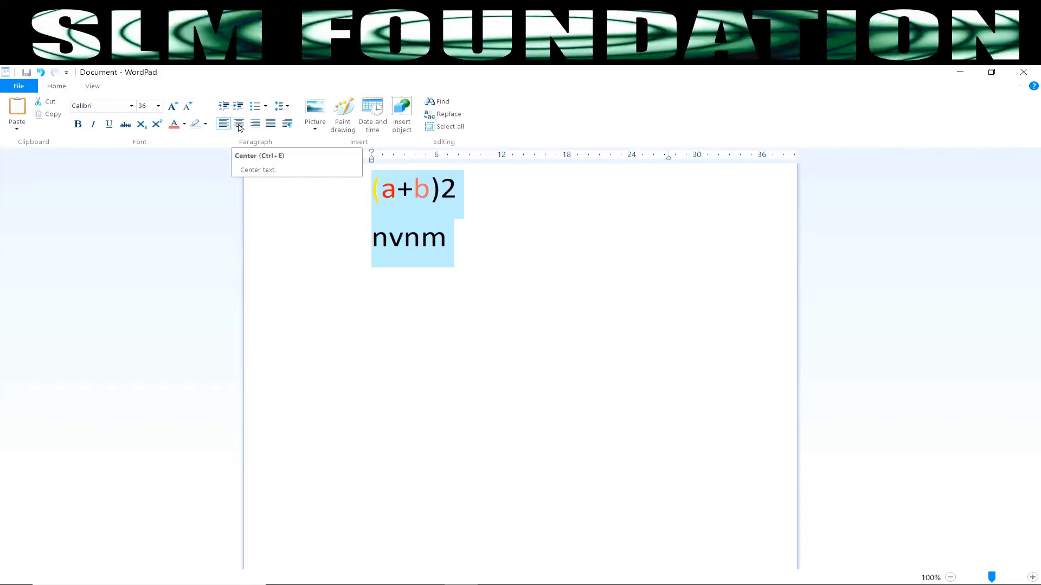
left_click(239, 124)
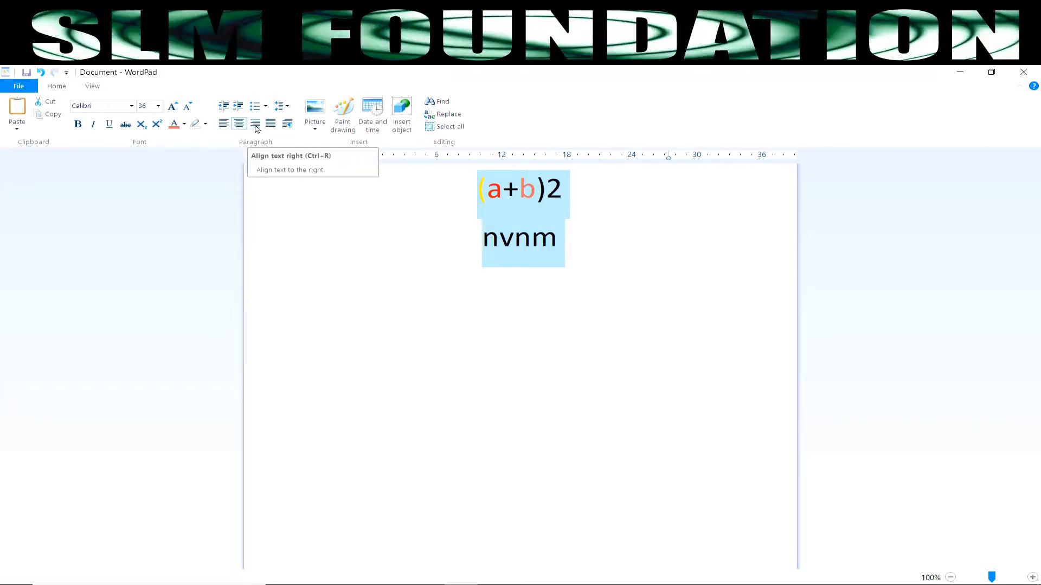
left_click(256, 124)
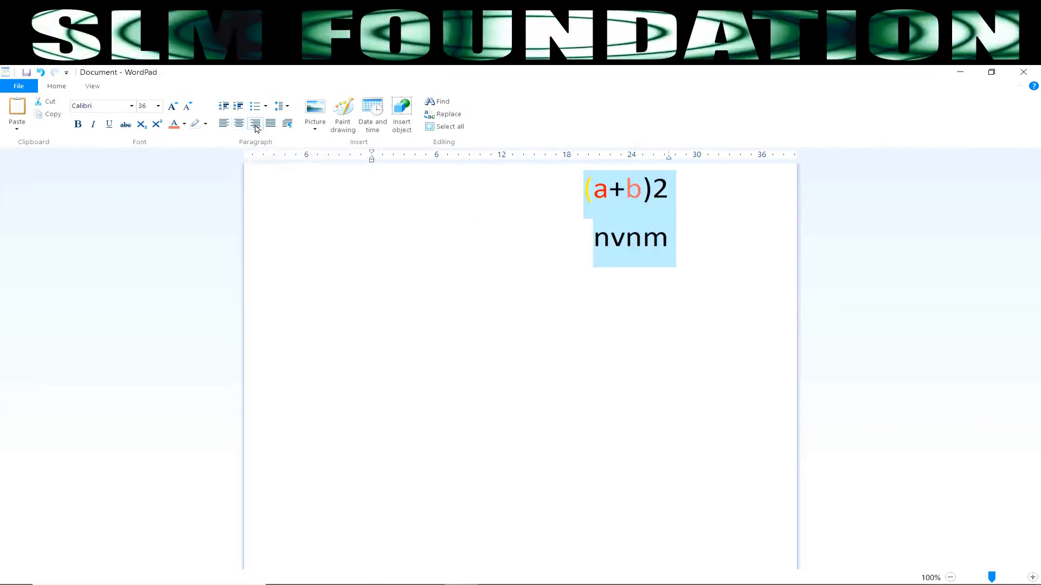
left_click(224, 124)
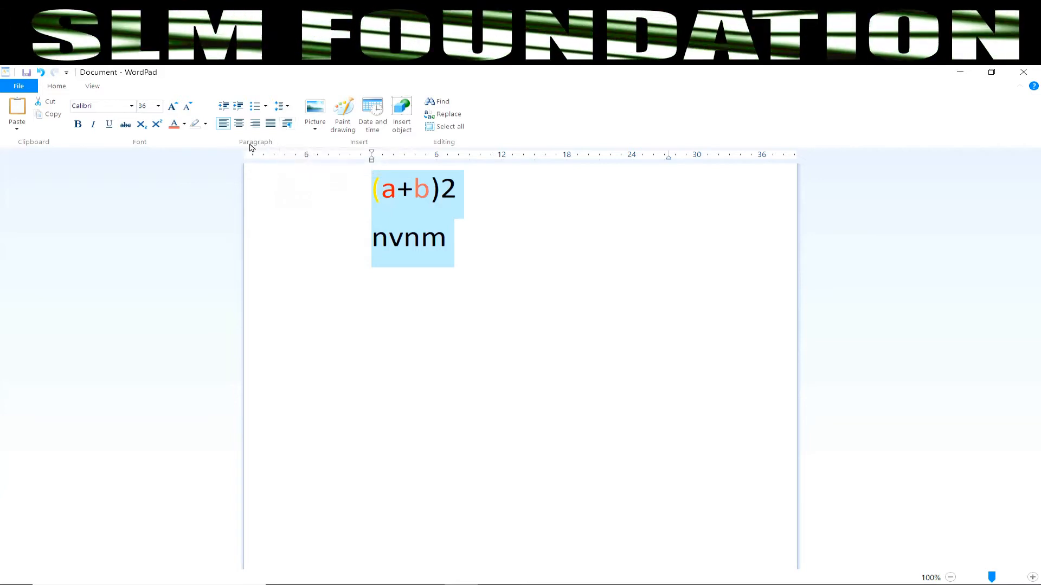
left_click(288, 126)
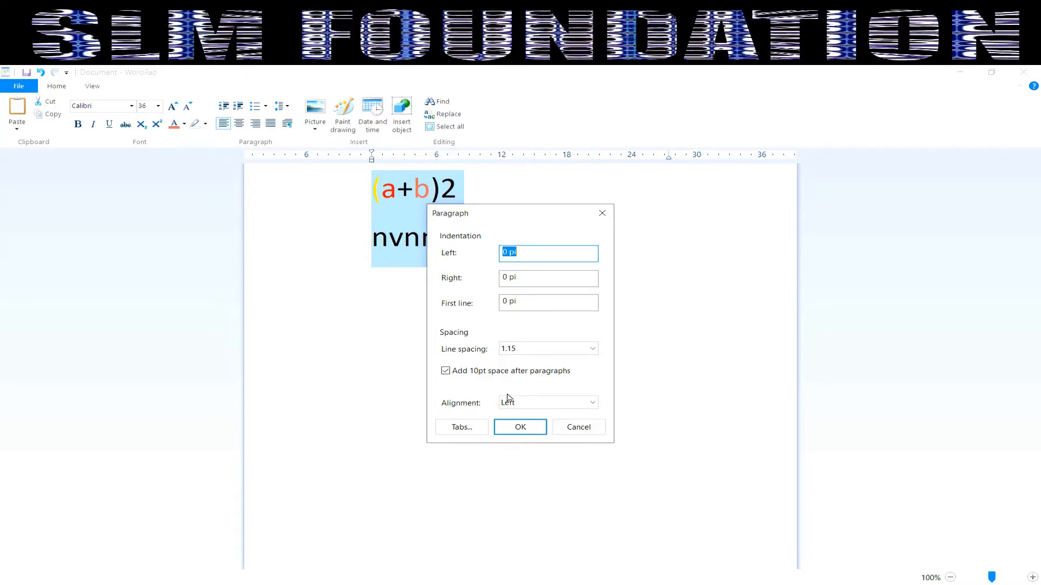
left_click(572, 429)
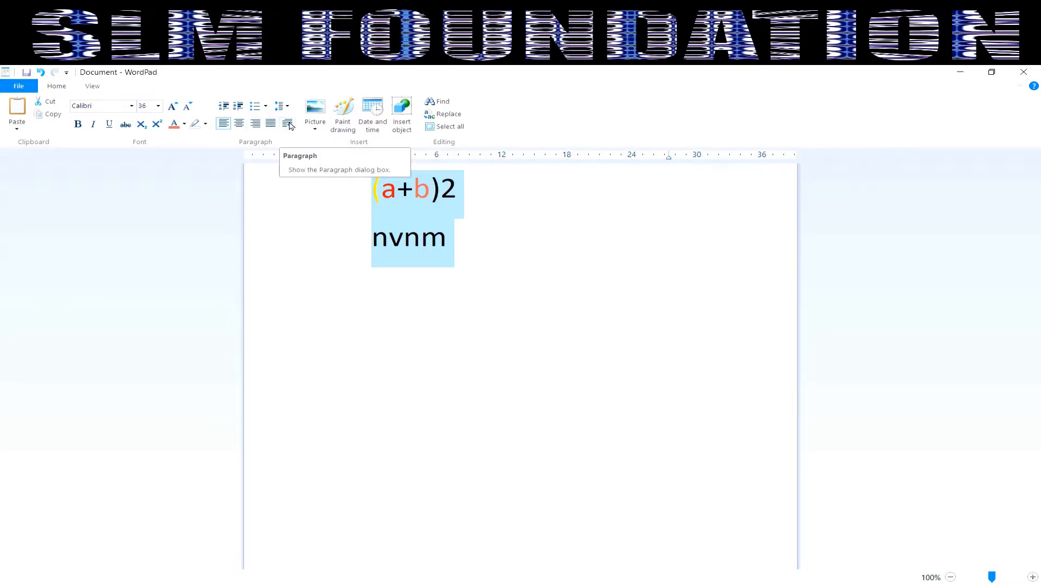
Step: Insert the notebook photo IMG-20200308-WA0065 into the document and select it
left_click(320, 130)
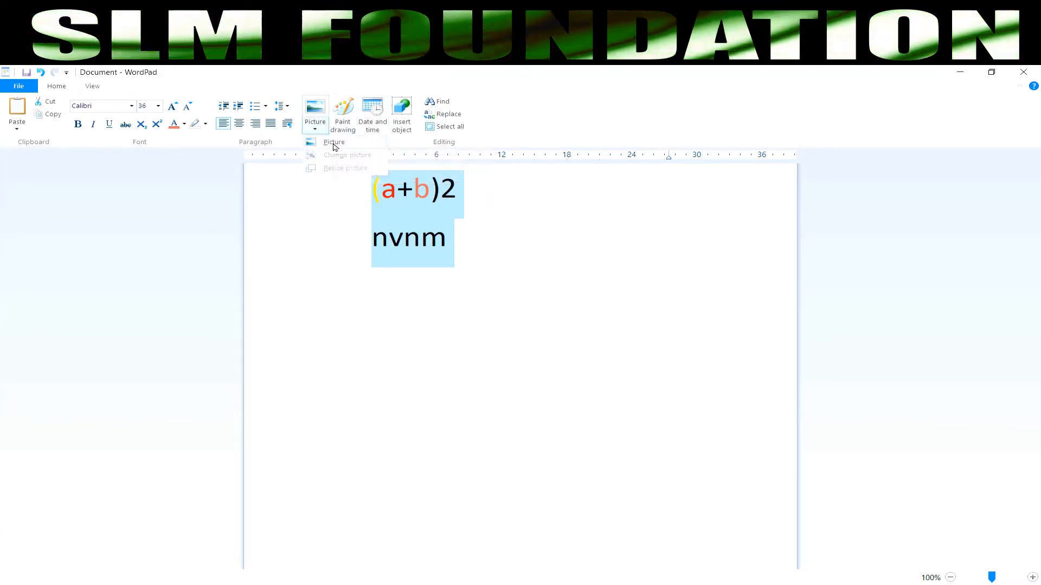
left_click(334, 144)
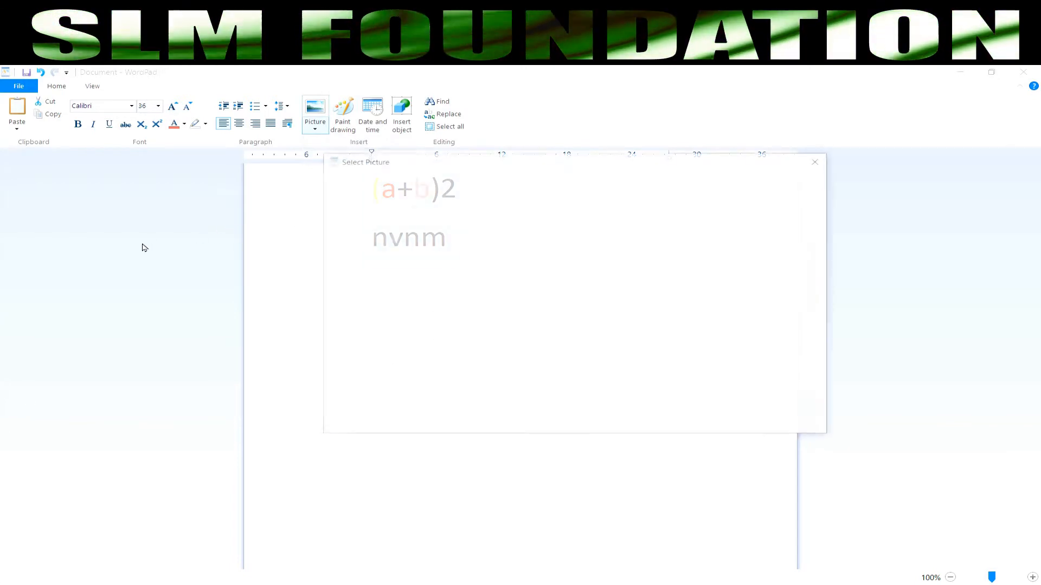
scroll(387, 348, "up", 3)
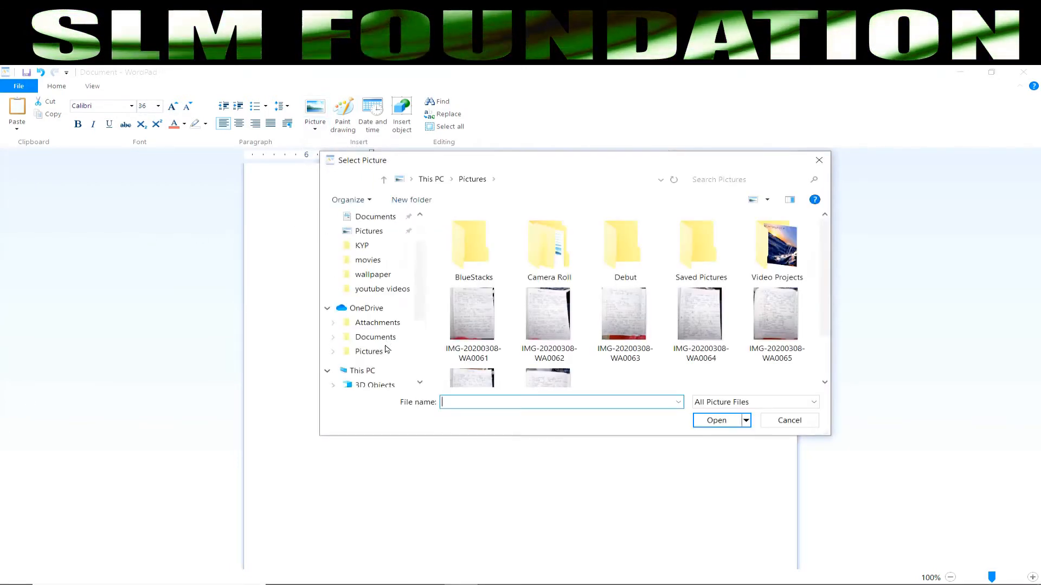
left_click(770, 317)
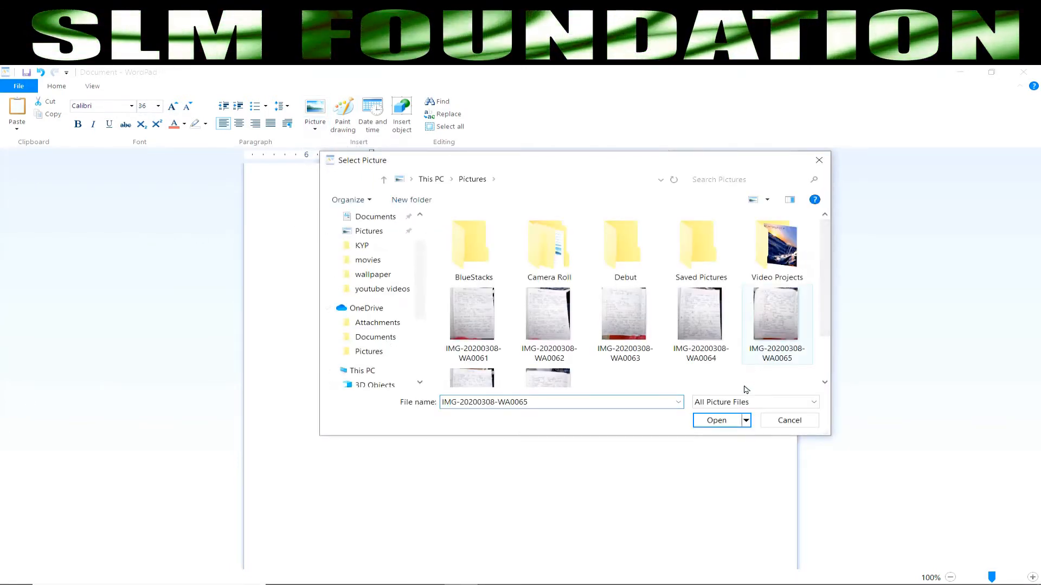
left_click(721, 421)
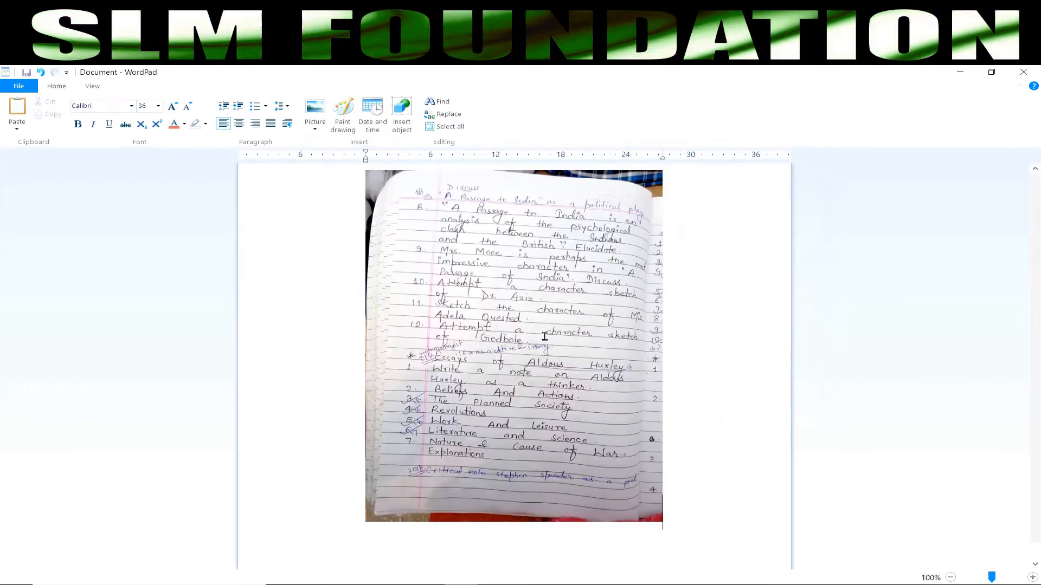
left_click(543, 333)
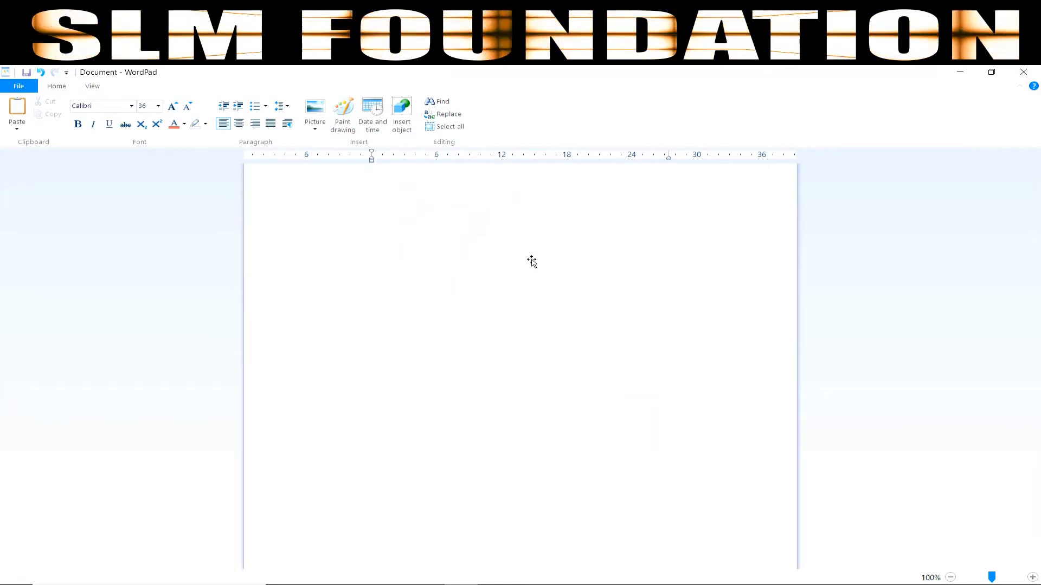
Step: Draw an ellipse in a new embedded Paint drawing and return to the document
left_click(326, 131)
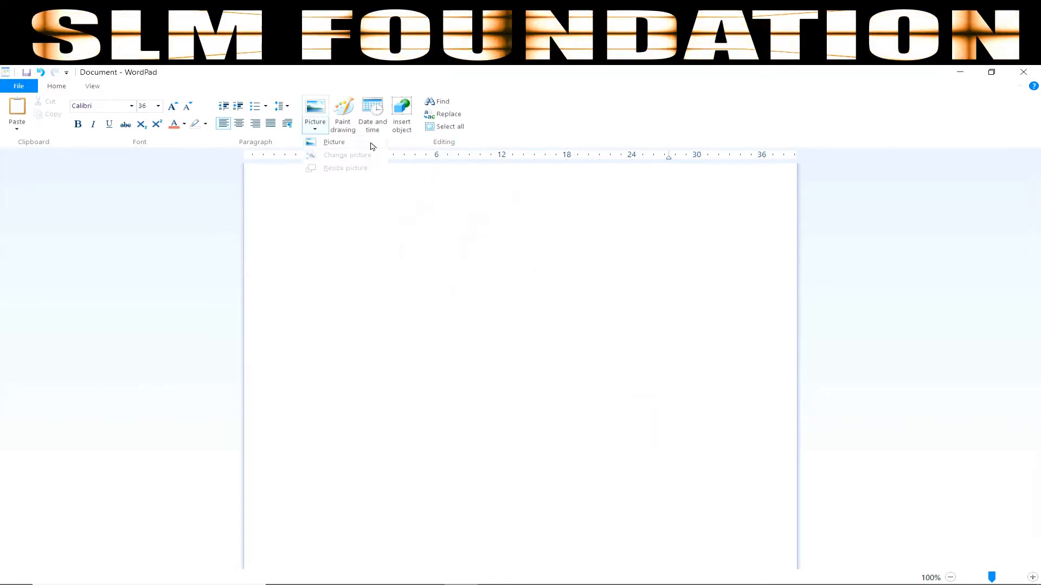
left_click(345, 123)
left_click(344, 124)
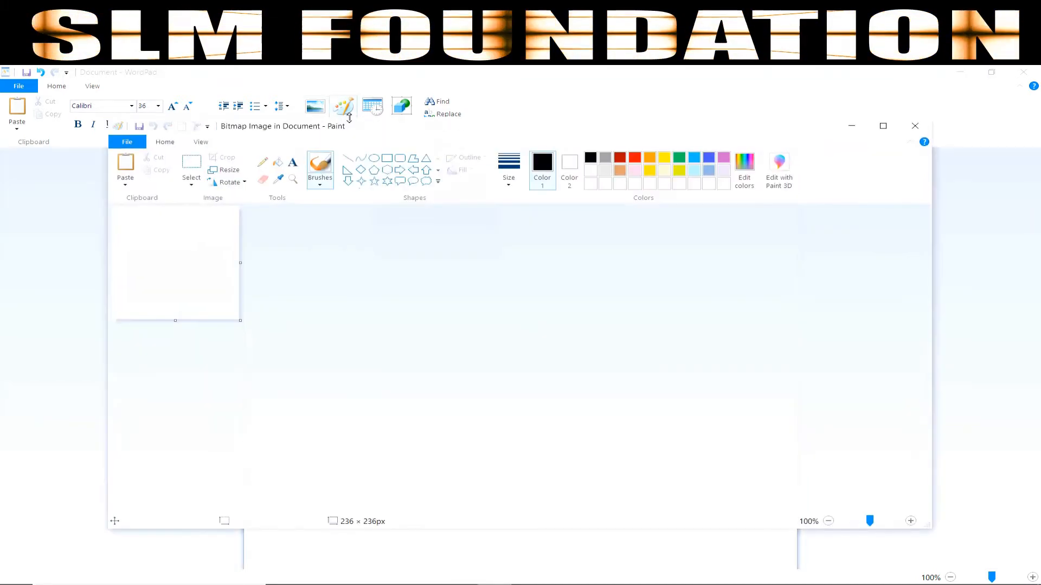
left_click(374, 157)
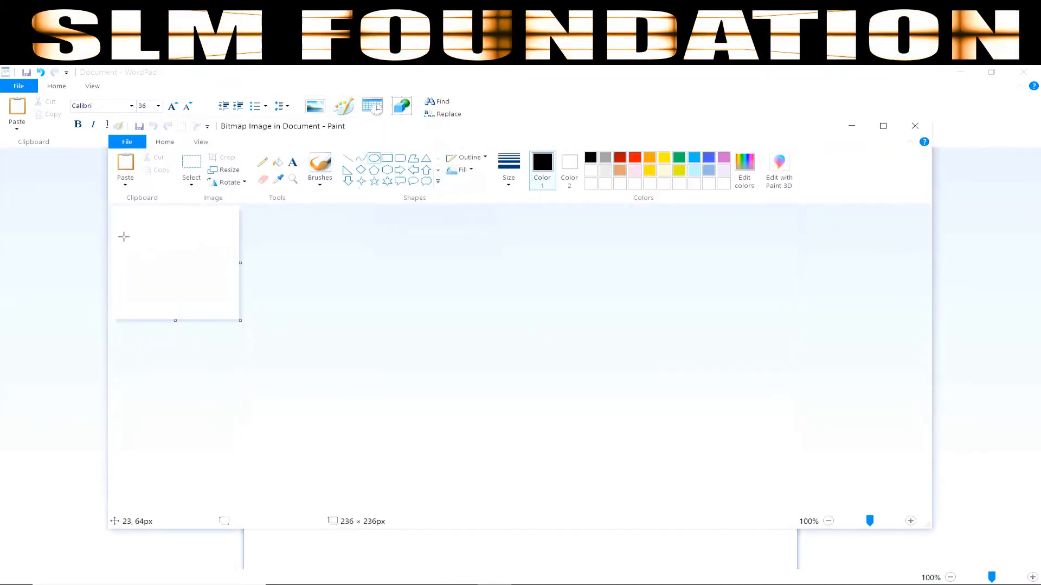
left_click_drag(134, 227, 211, 297)
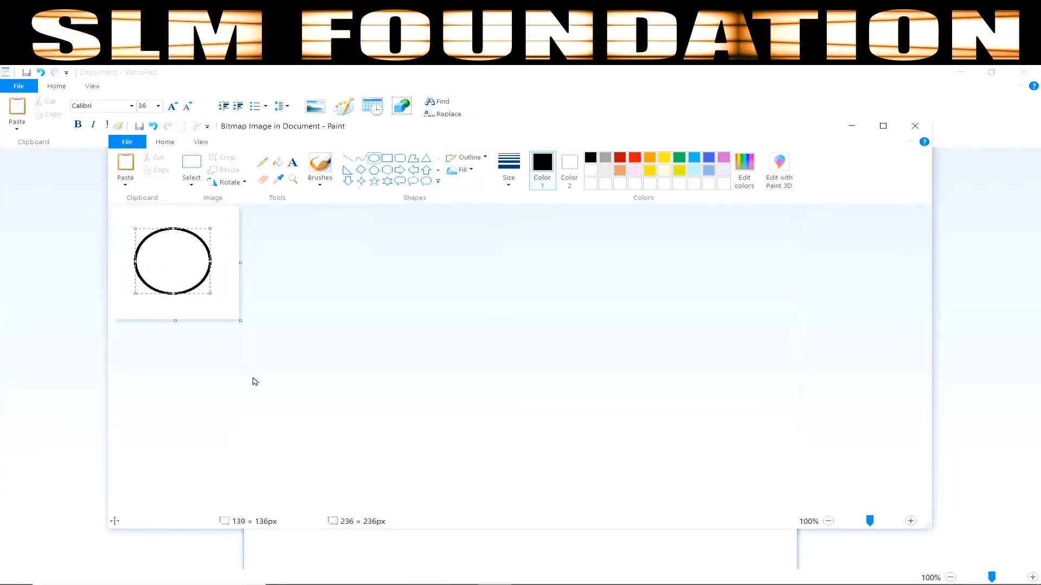
left_click(915, 125)
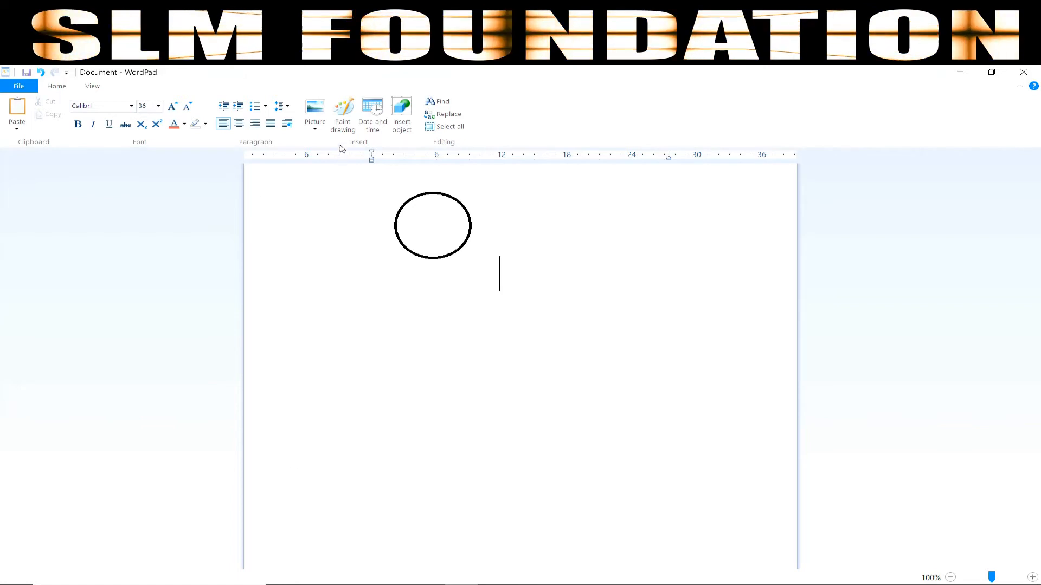
Step: Insert the date 2020-06-13 in year-month-day format
left_click(373, 128)
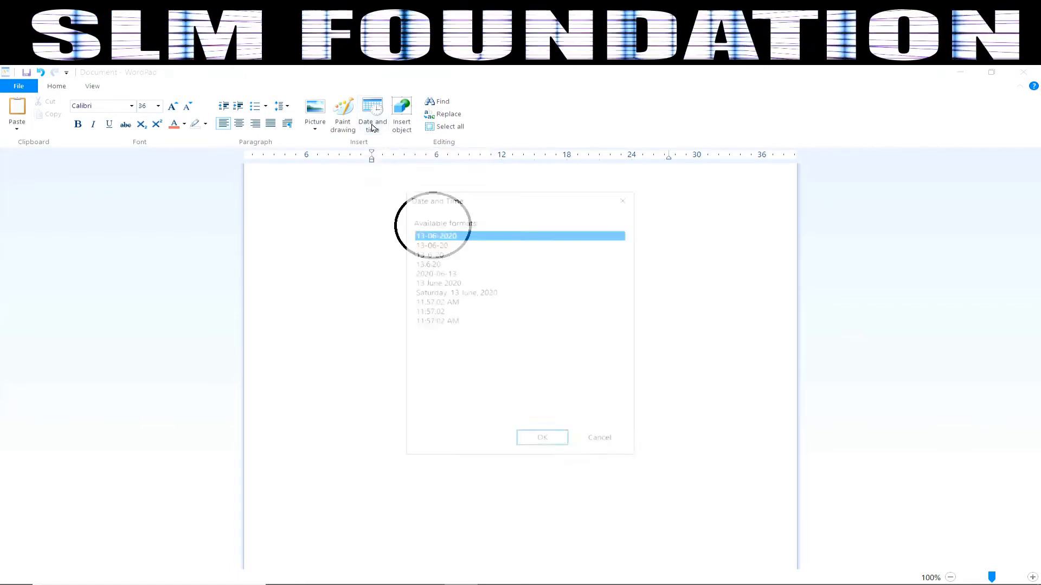
left_click(435, 273)
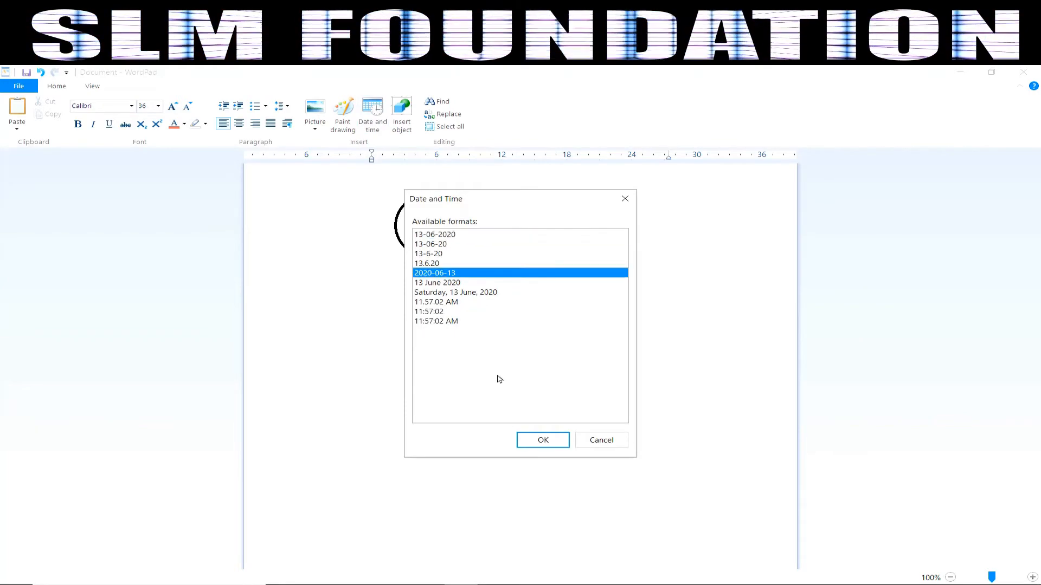
left_click(543, 440)
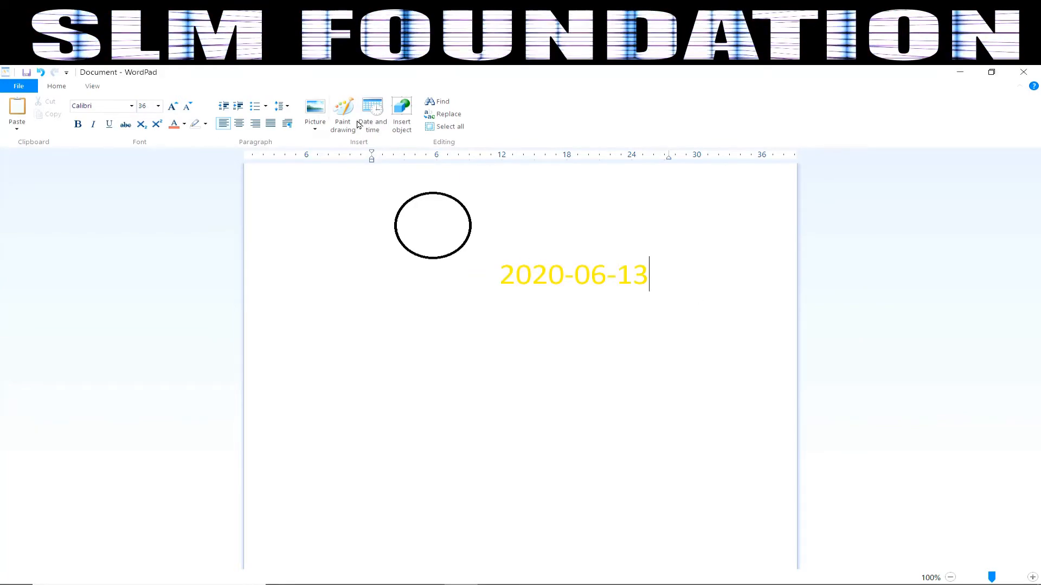
Step: Embed slm.txt from the Desktop as a Create-from-File object and place the caret below it
left_click(401, 128)
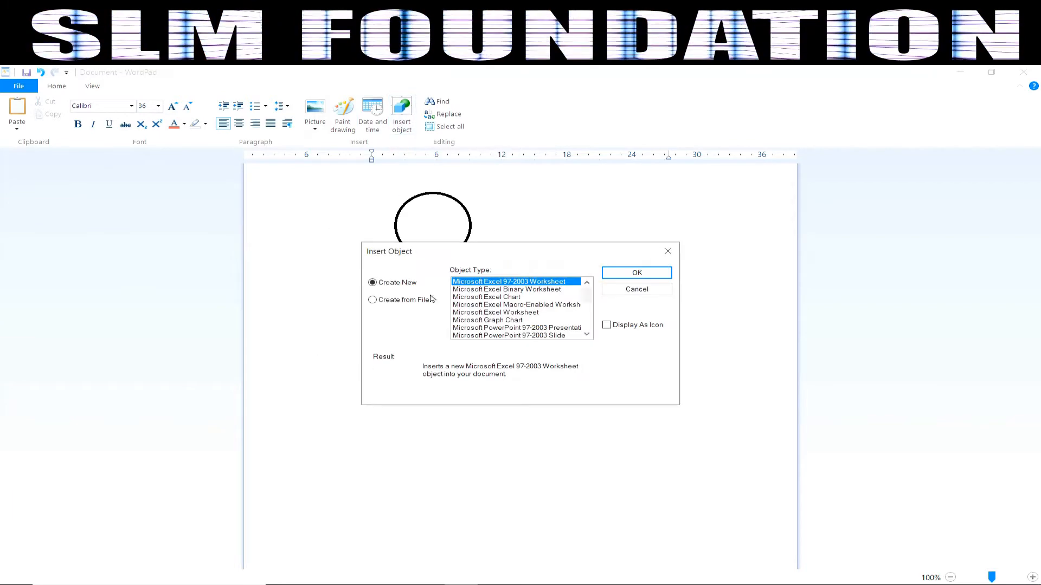
left_click(401, 302)
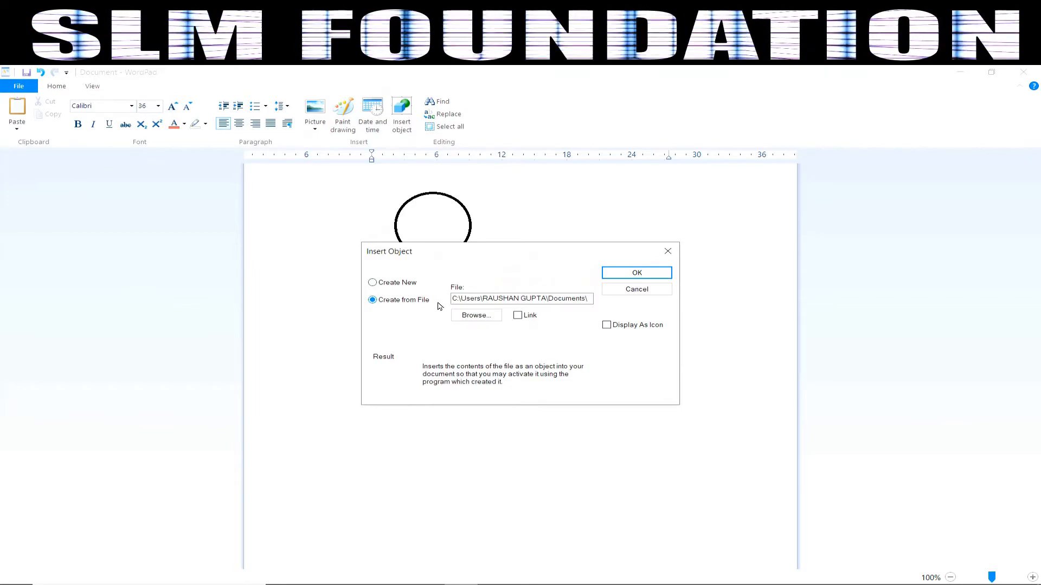
left_click(476, 315)
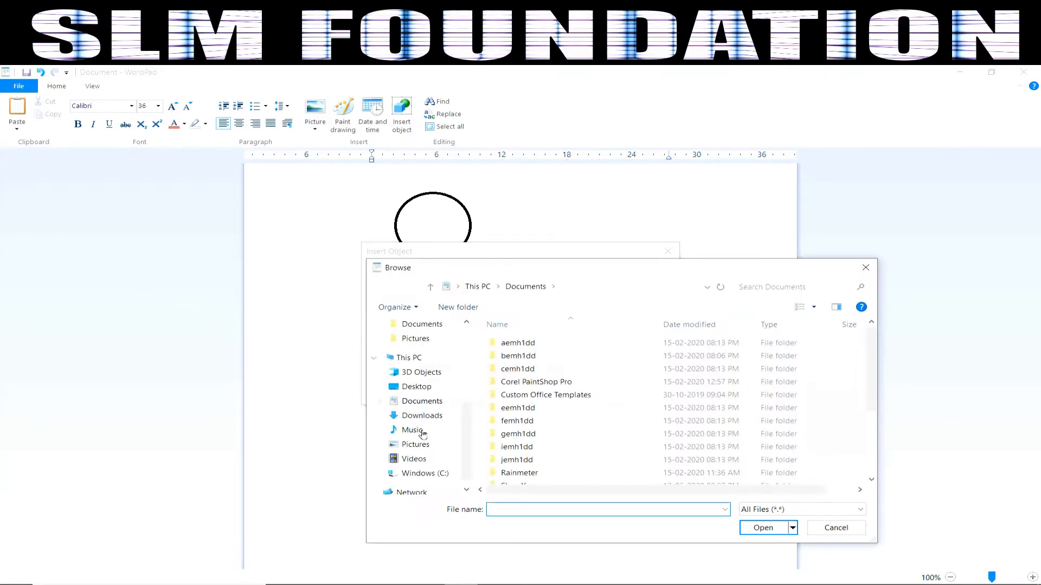
left_click(416, 386)
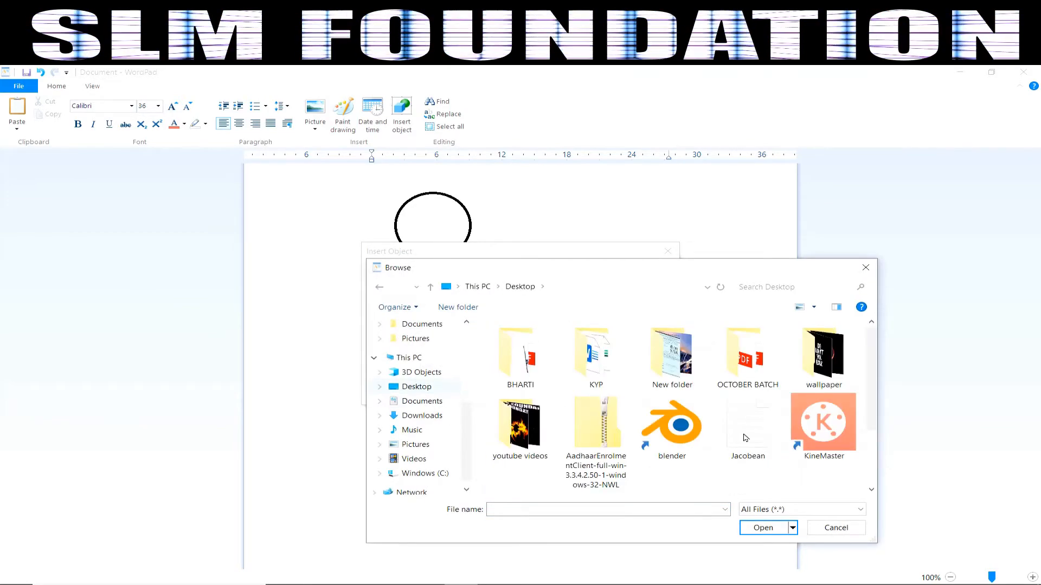
scroll(751, 442, "down", 1)
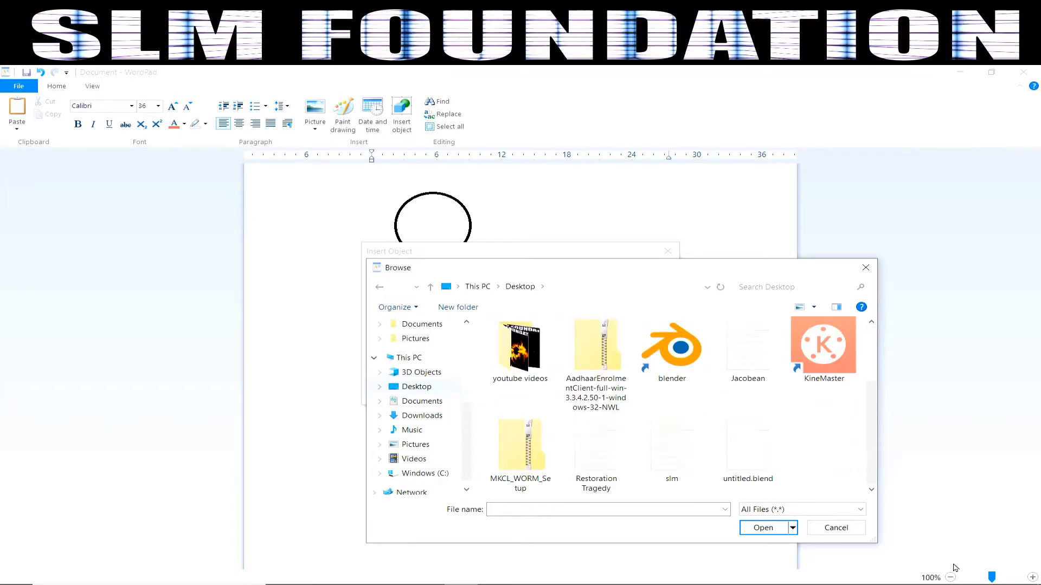
left_click(662, 461)
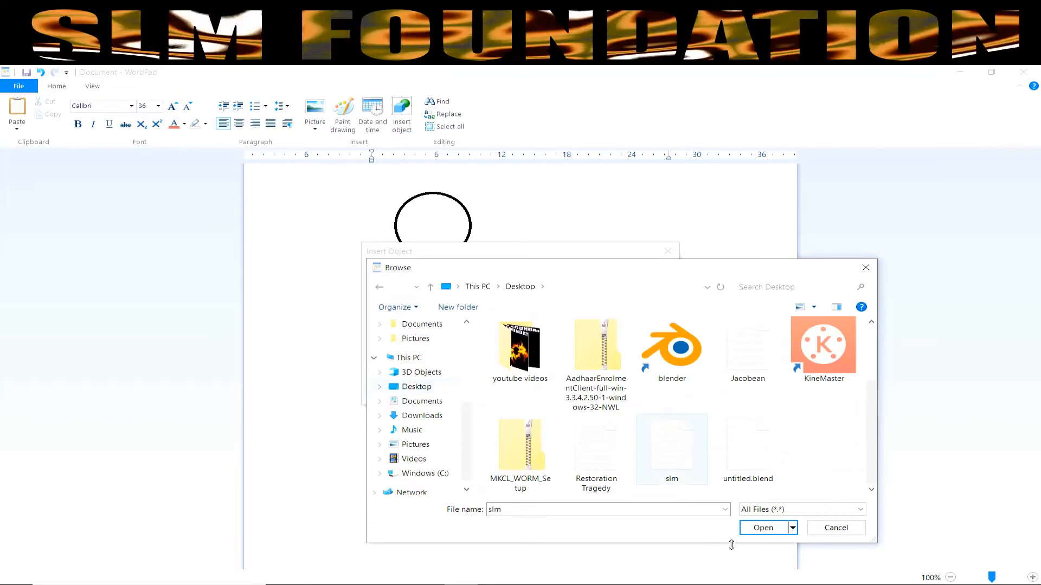
left_click(773, 533)
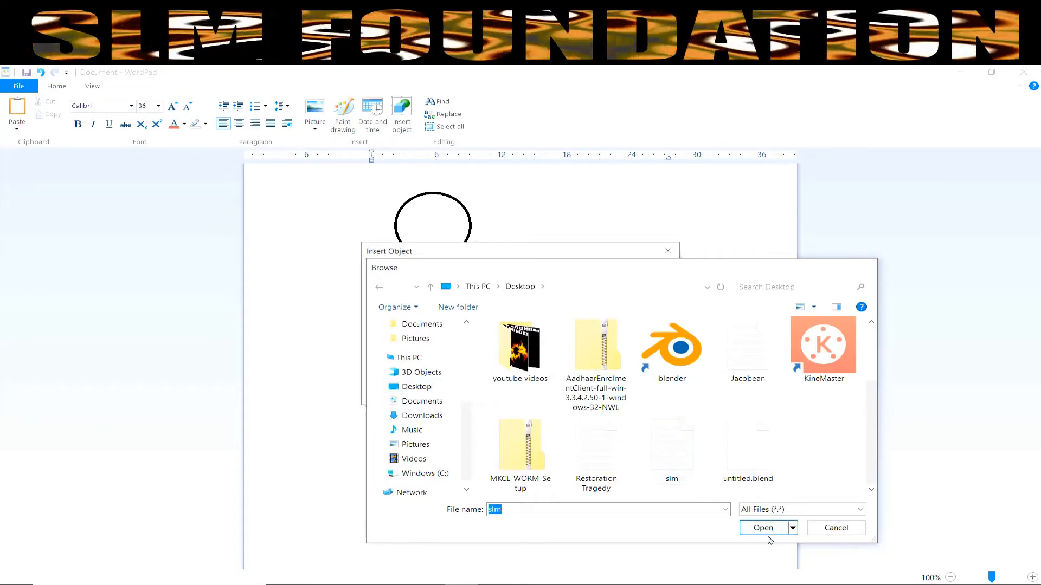
left_click(637, 274)
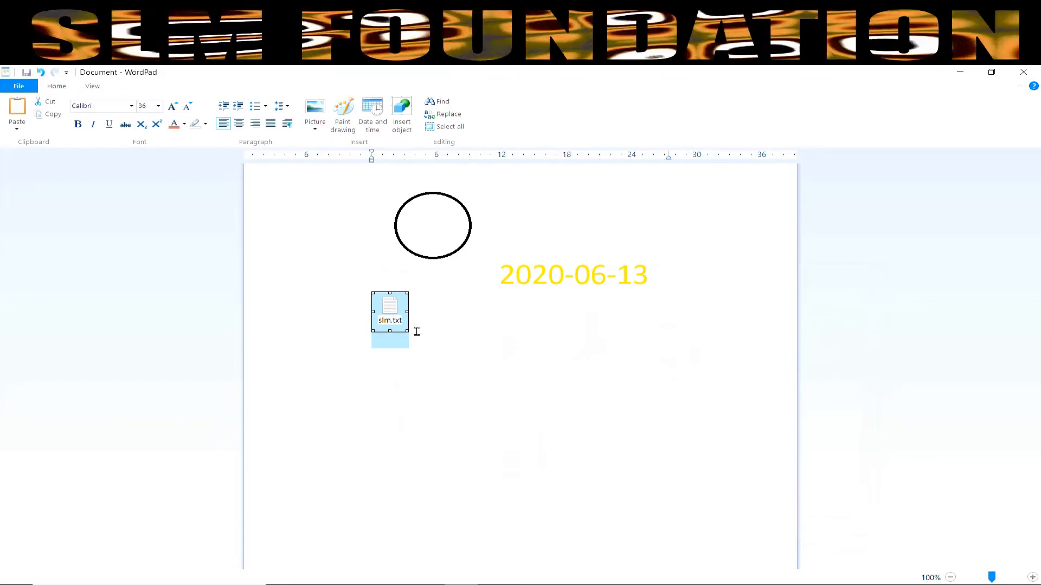
left_click(488, 366)
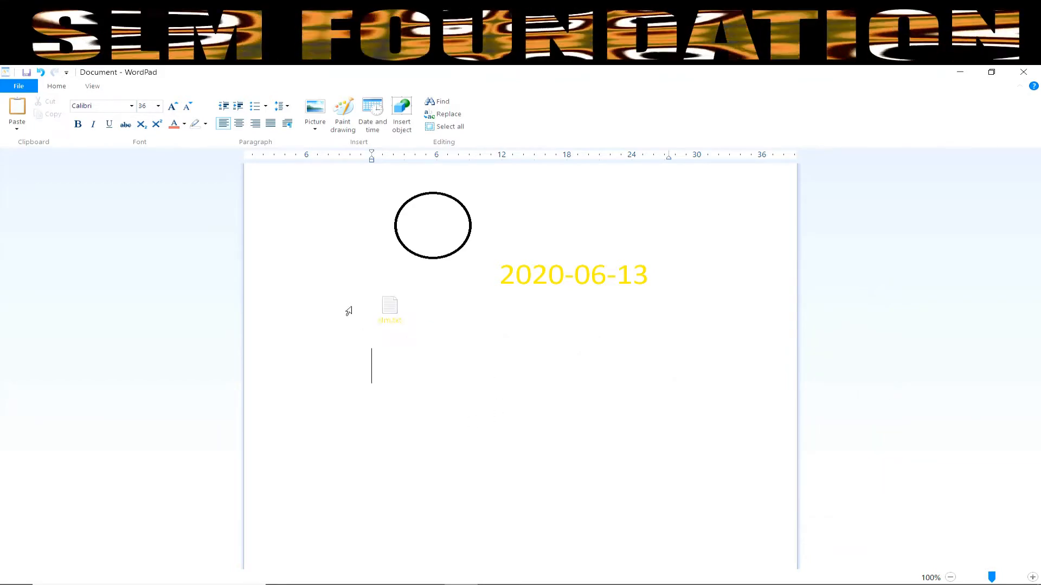
left_click(393, 309)
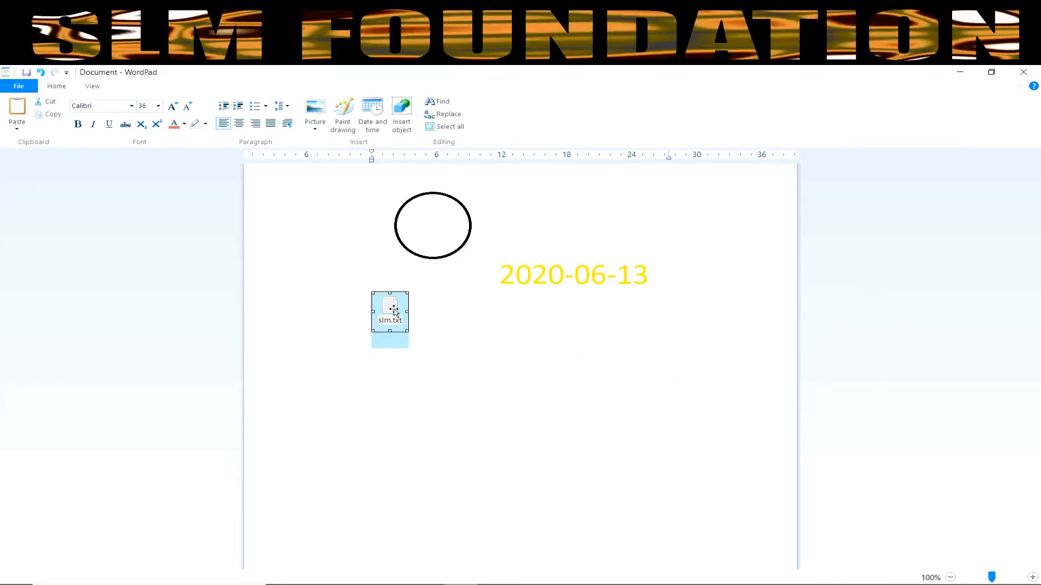
double_click(394, 310)
right_click(396, 311)
left_click(65, 207)
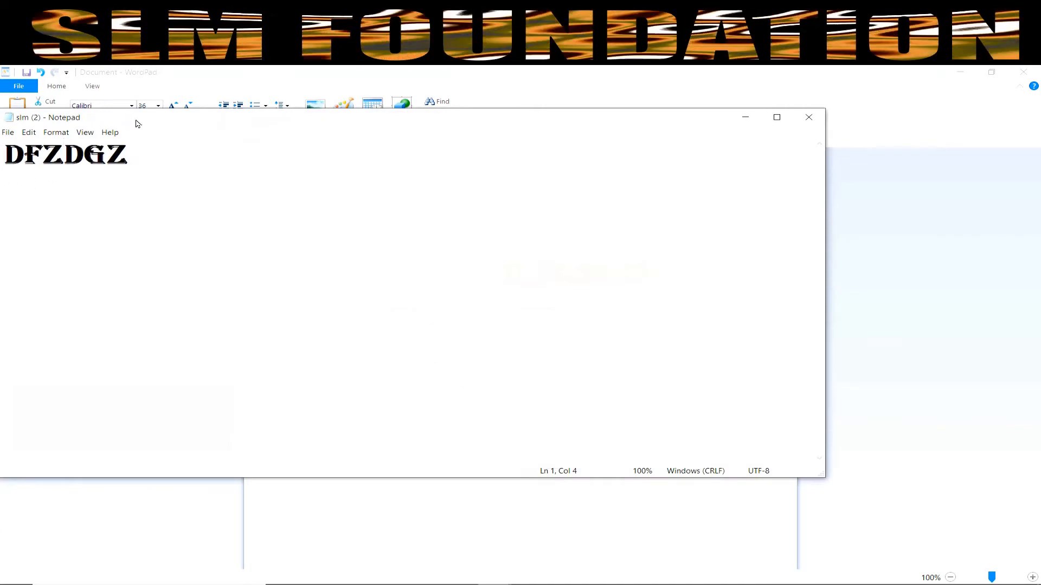
left_click(157, 162)
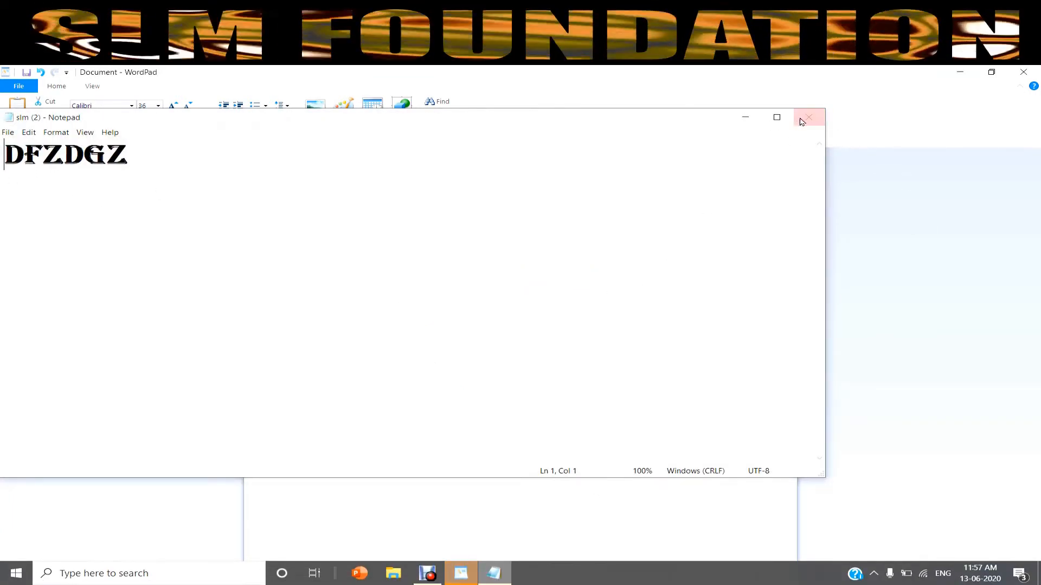
left_click(808, 118)
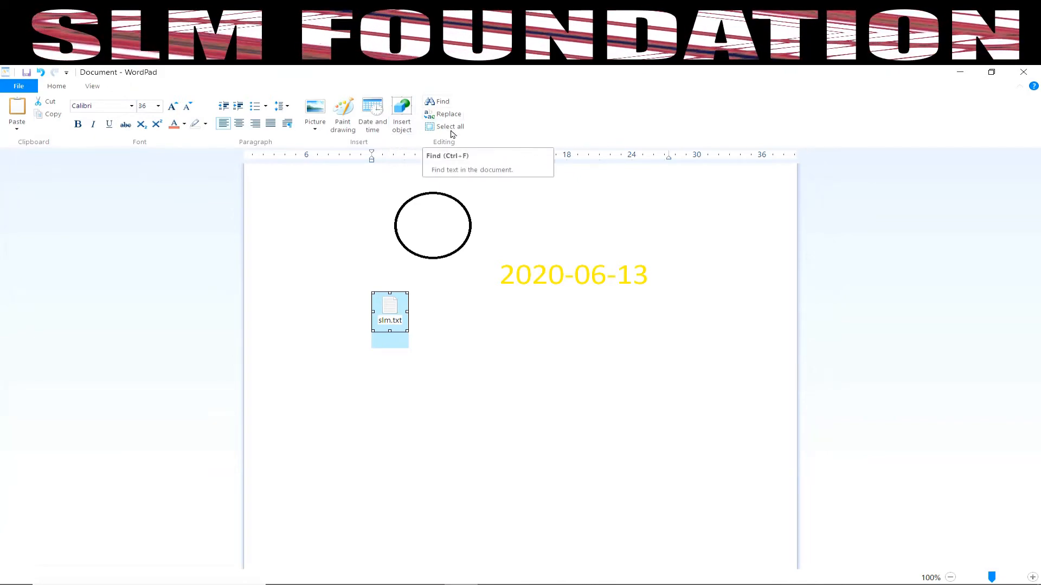
left_click(441, 102)
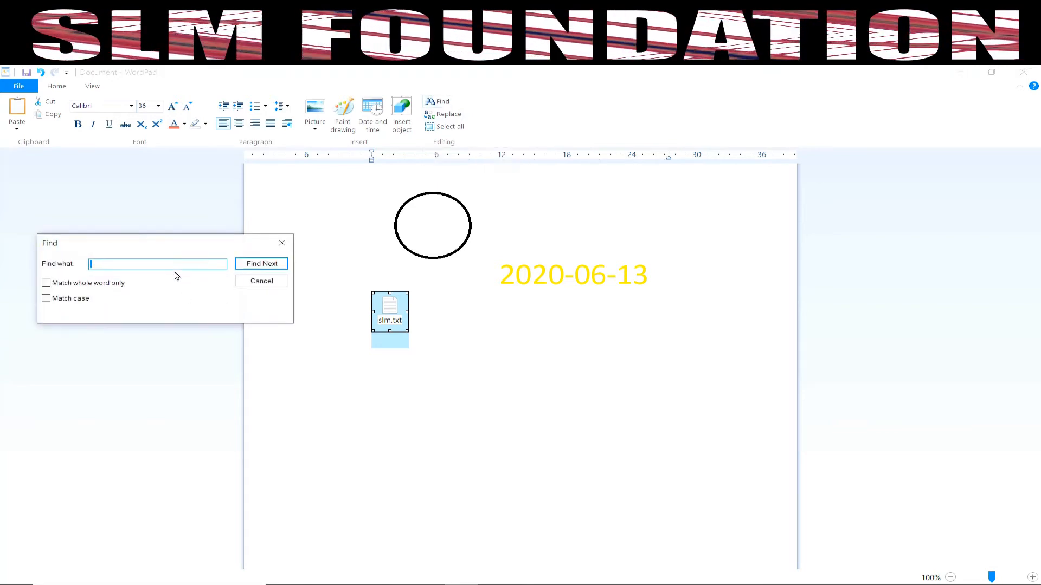
left_click(281, 242)
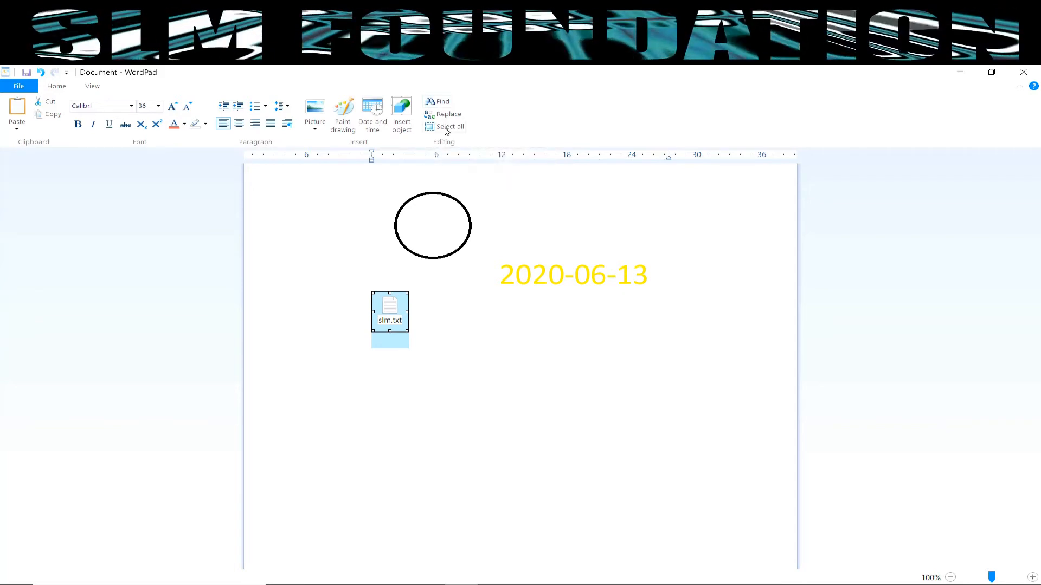
left_click(445, 127)
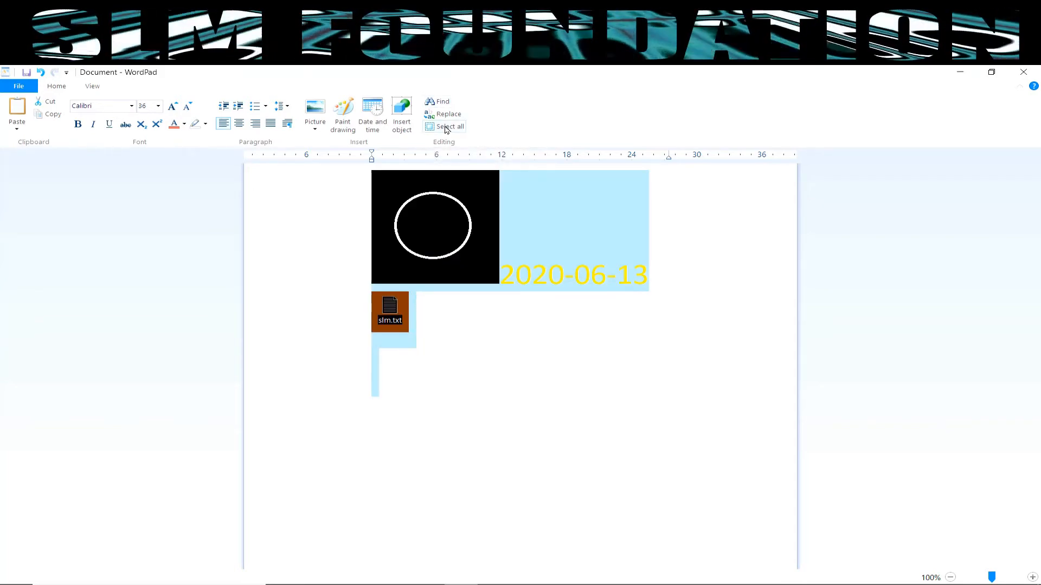
left_click(629, 391)
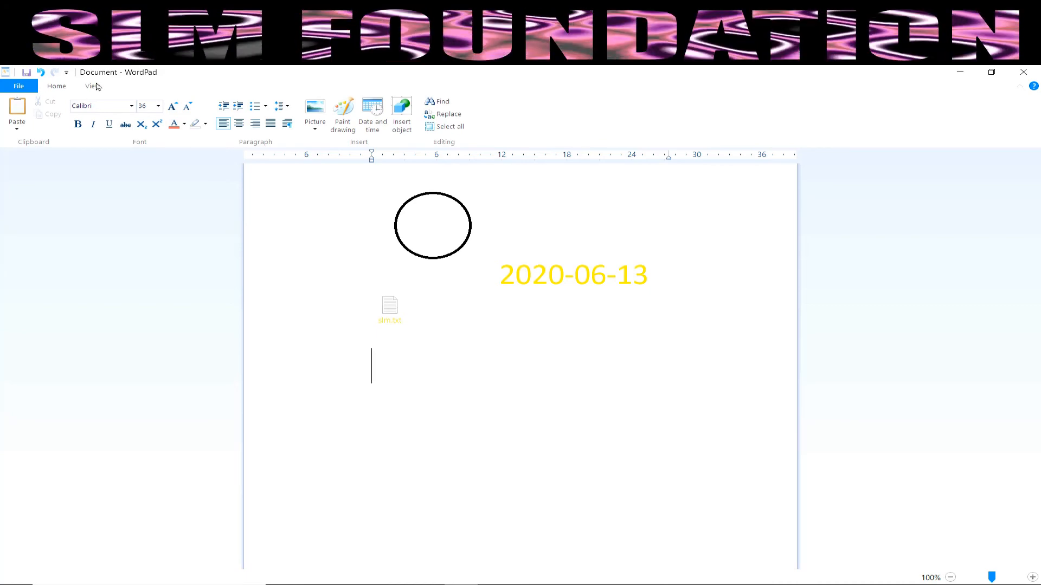
Step: Close WordPad and choose Don't Save to discard the changes
left_click(92, 86)
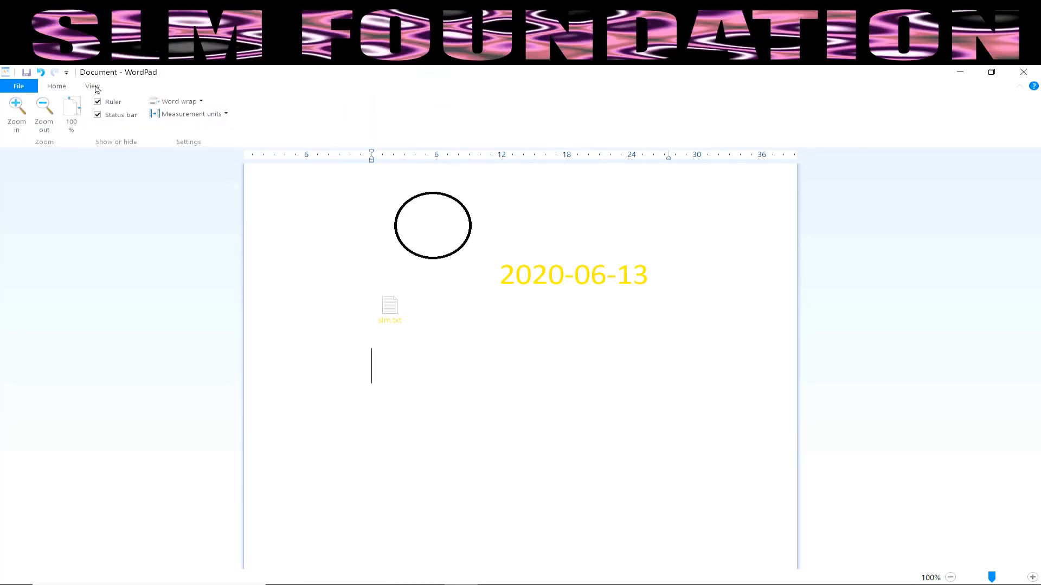
left_click(1037, 69)
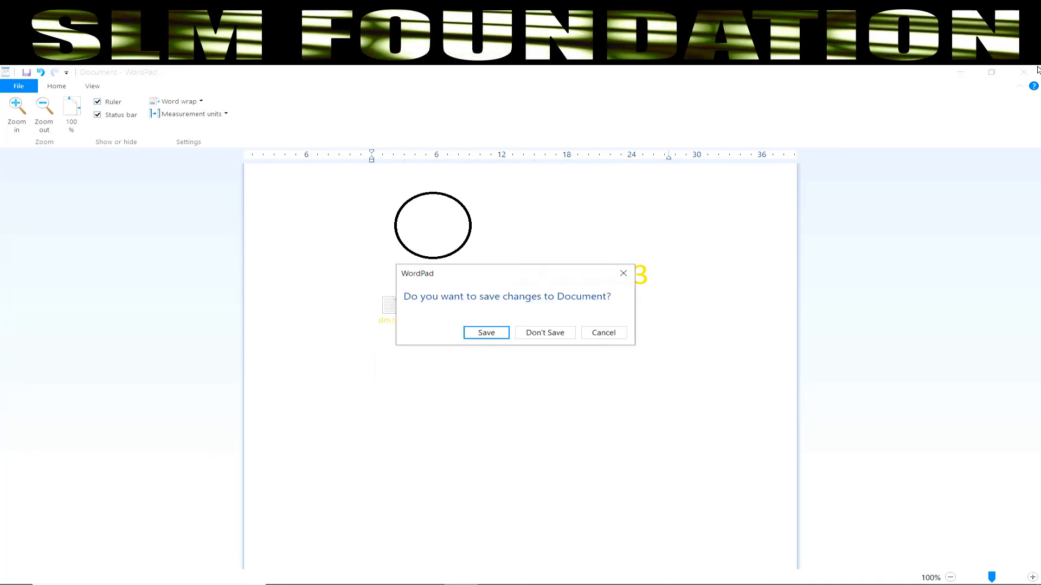
left_click(545, 333)
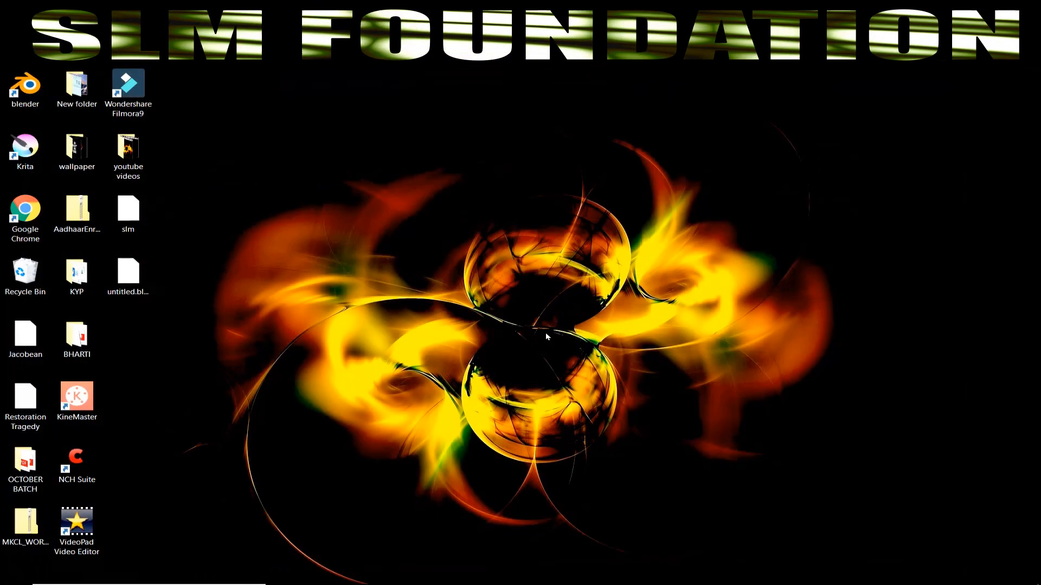